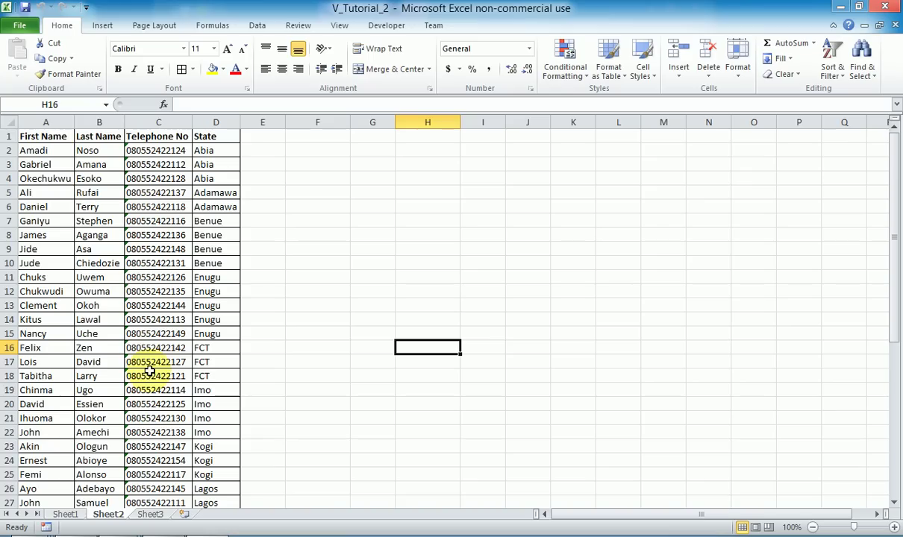
drag(20, 136, 214, 504)
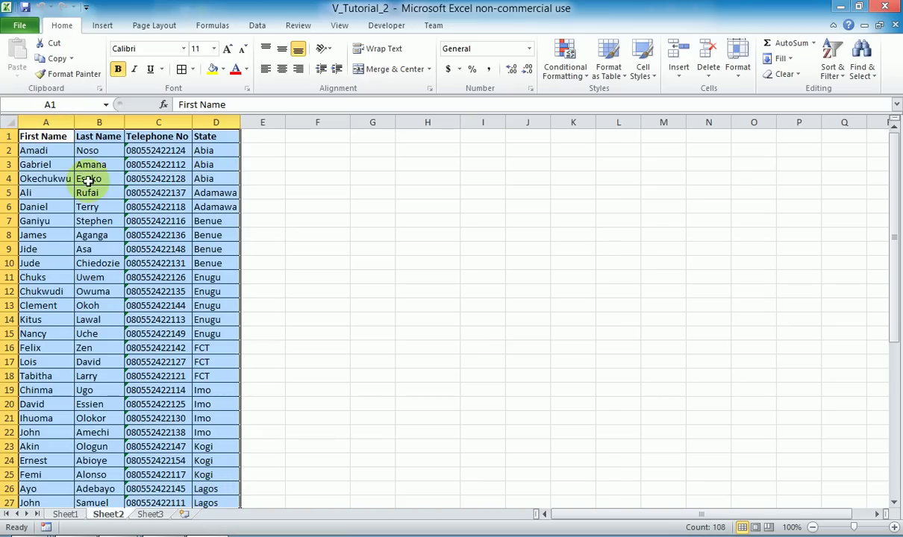
click(827, 67)
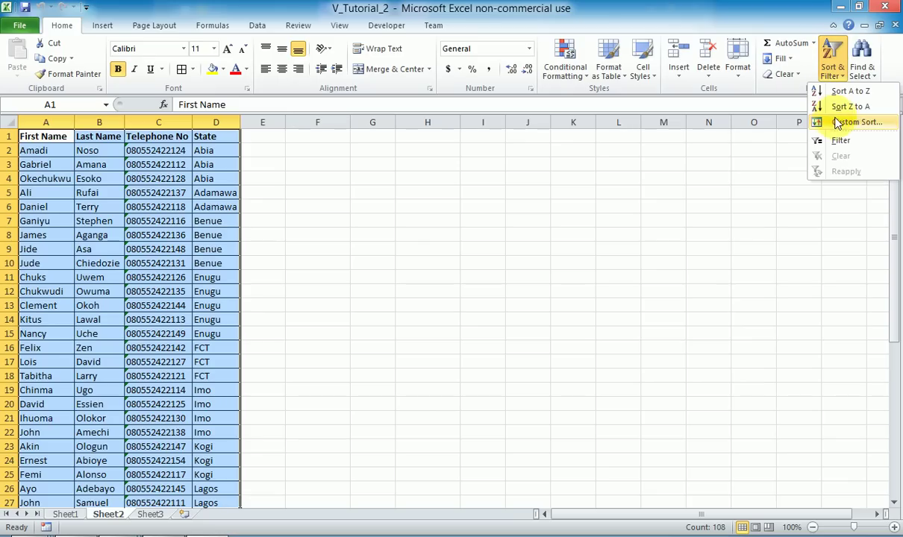
click(218, 172)
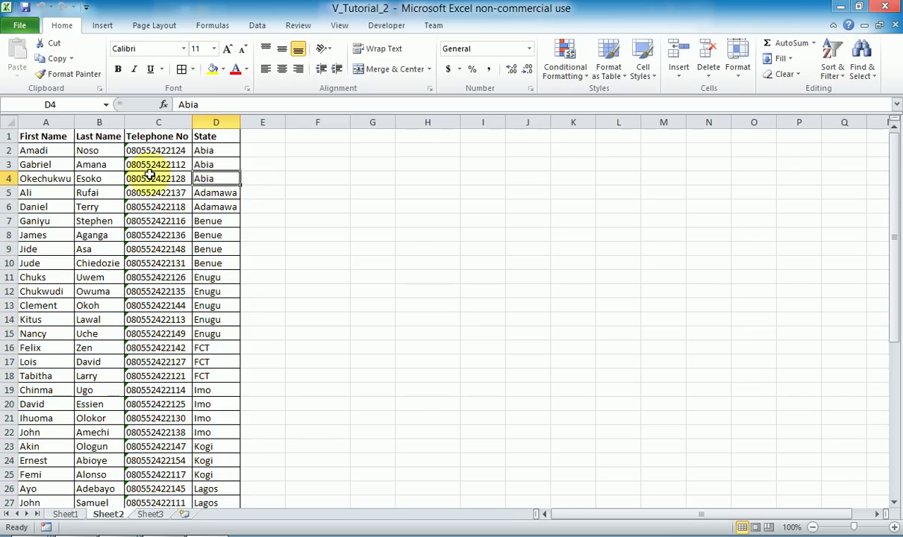
click(156, 166)
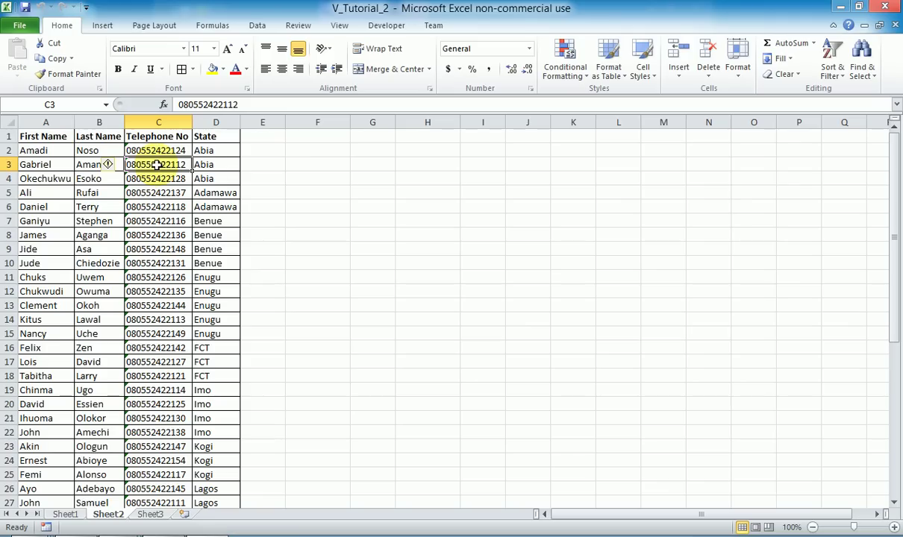
- Enter =CONCATENATE(A3," ",B3) in cell F3 to join the first and last names with a space
click(303, 162)
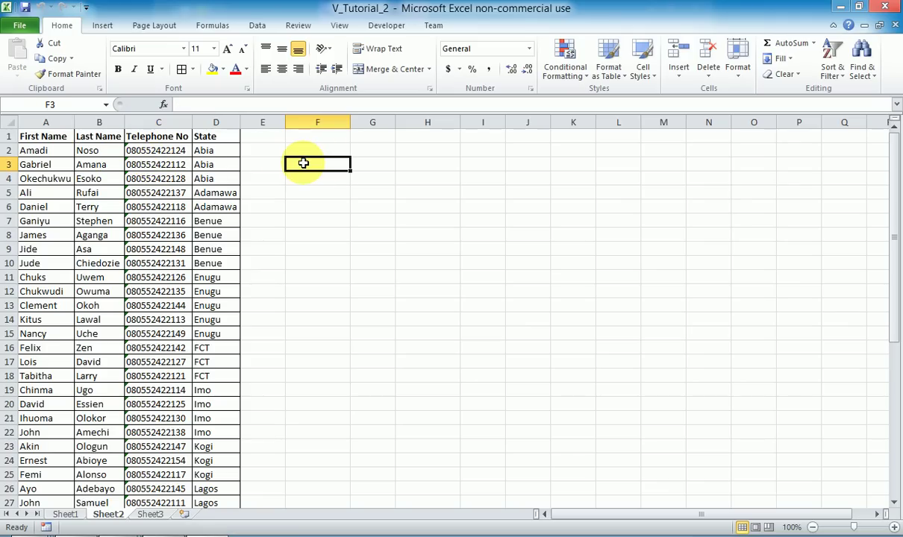
text(=conca)
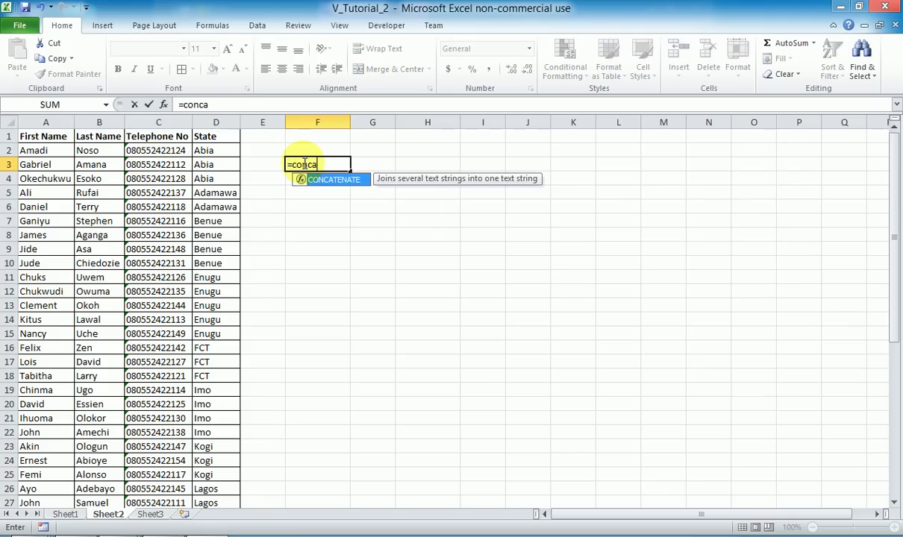
key(Tab)
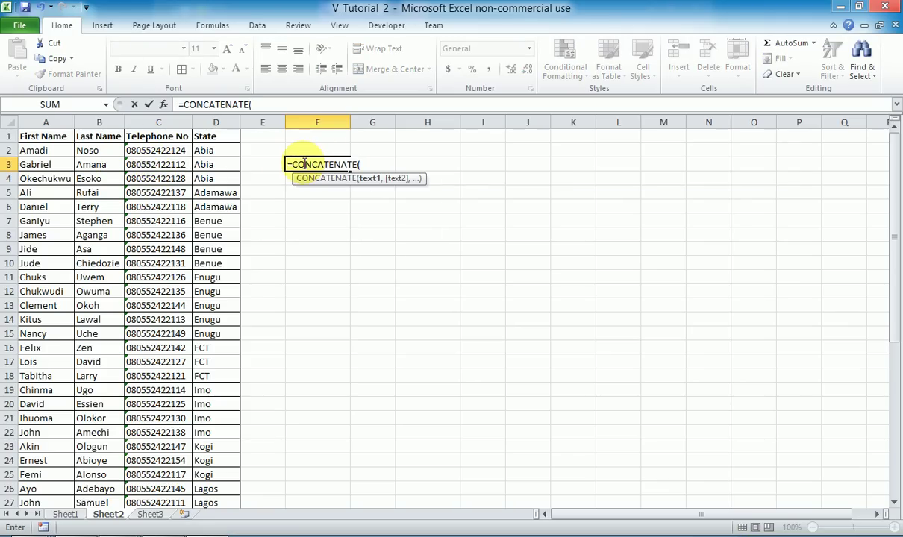
click(49, 167)
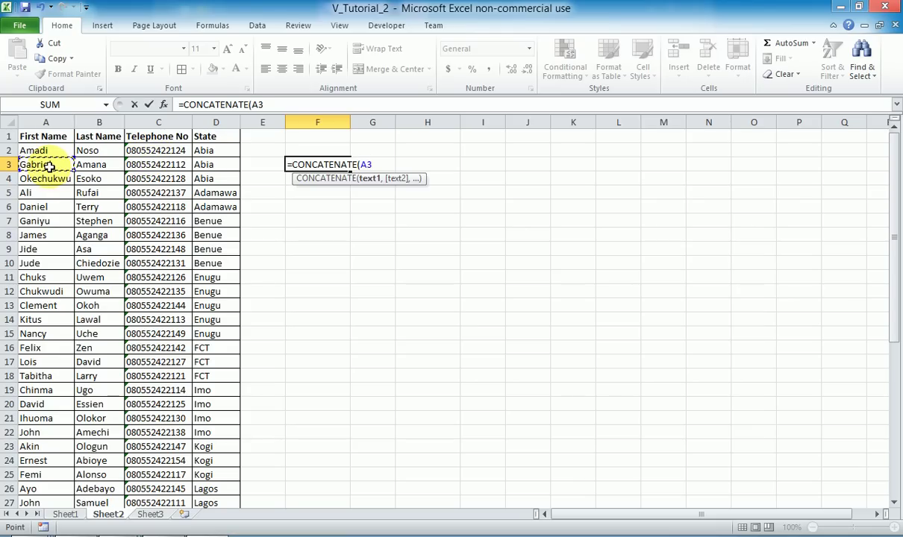
text(,)
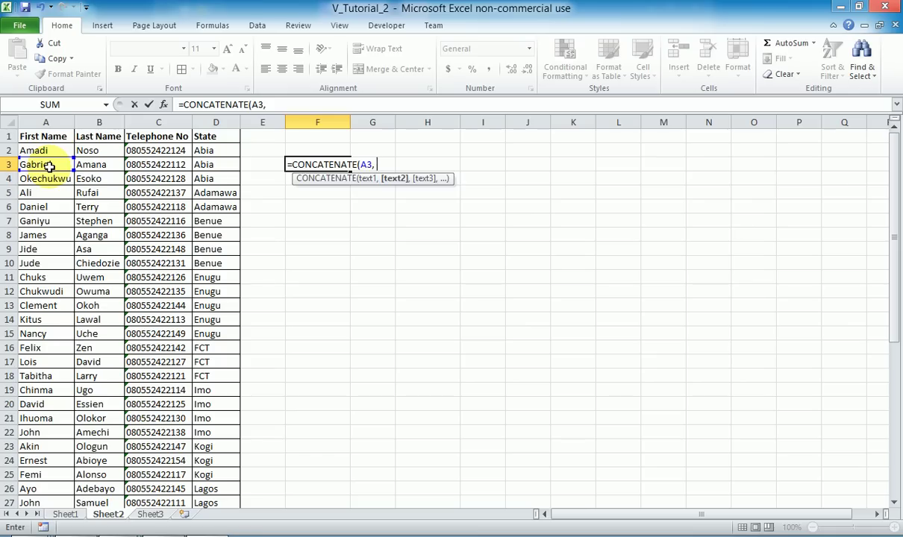
text(" ")
text(,)
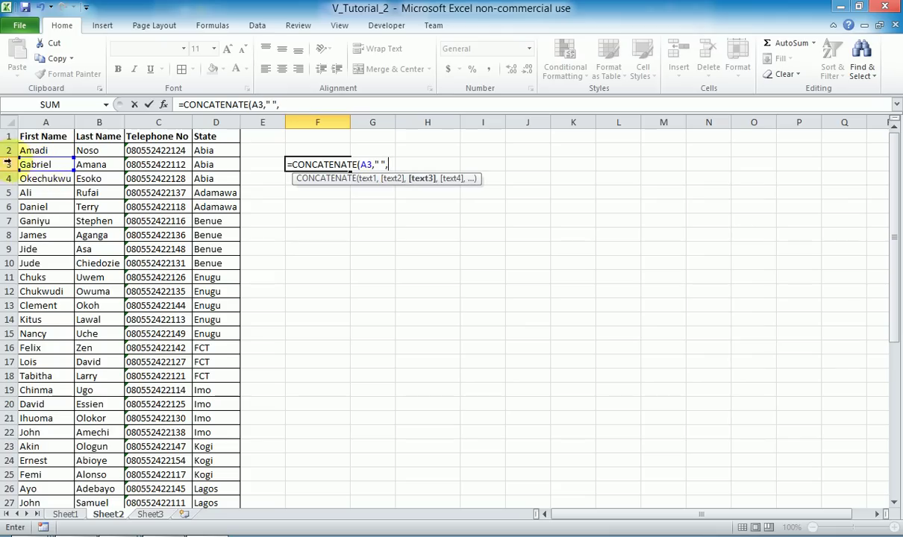
click(99, 163)
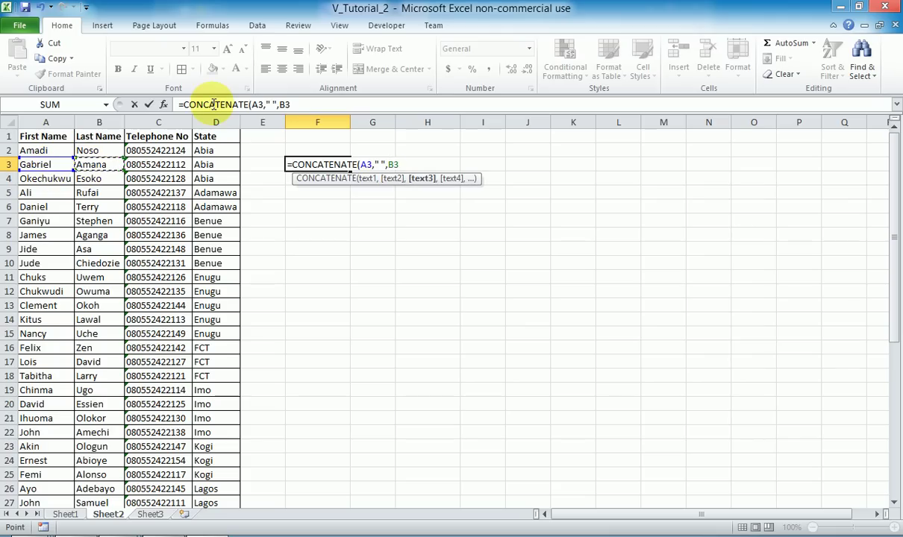
text())
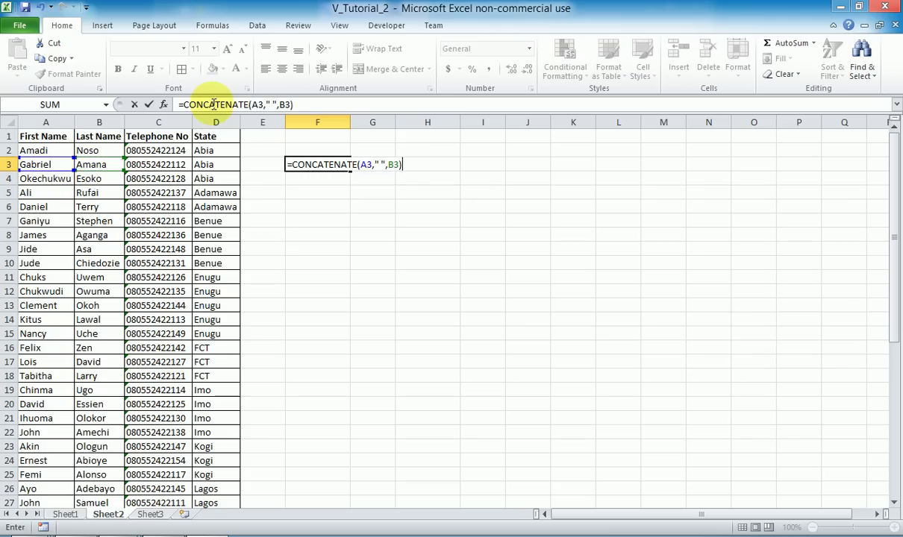
key(Return)
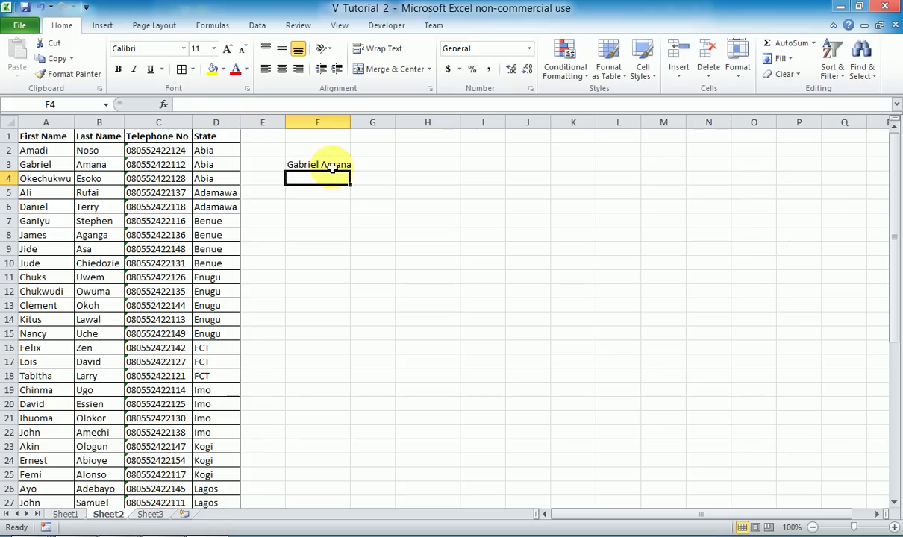
- Clear the concatenation formula from cell F3
key(Up)
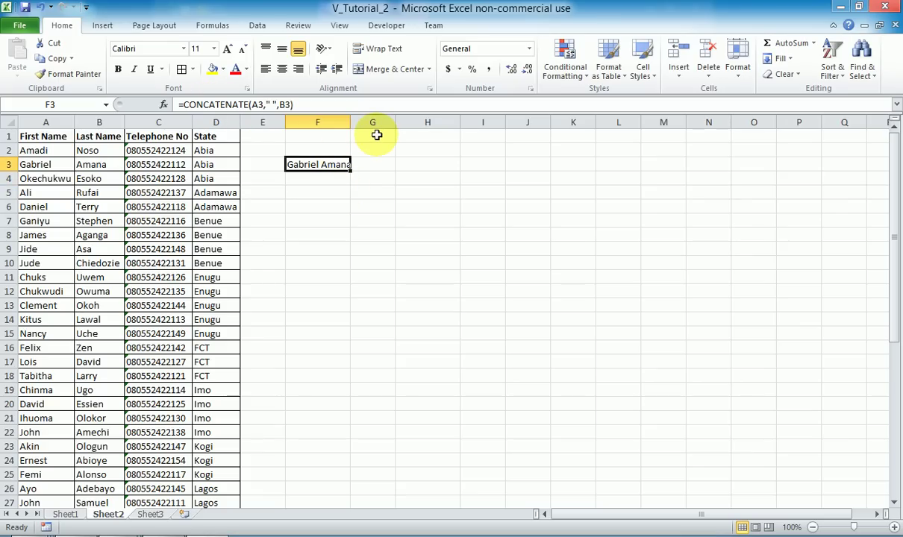
key(Delete)
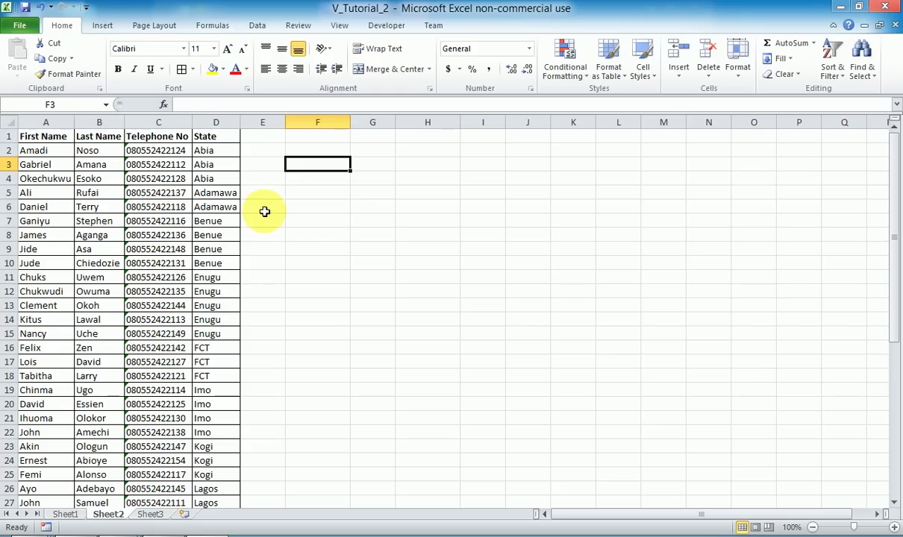
drag(33, 136, 38, 476)
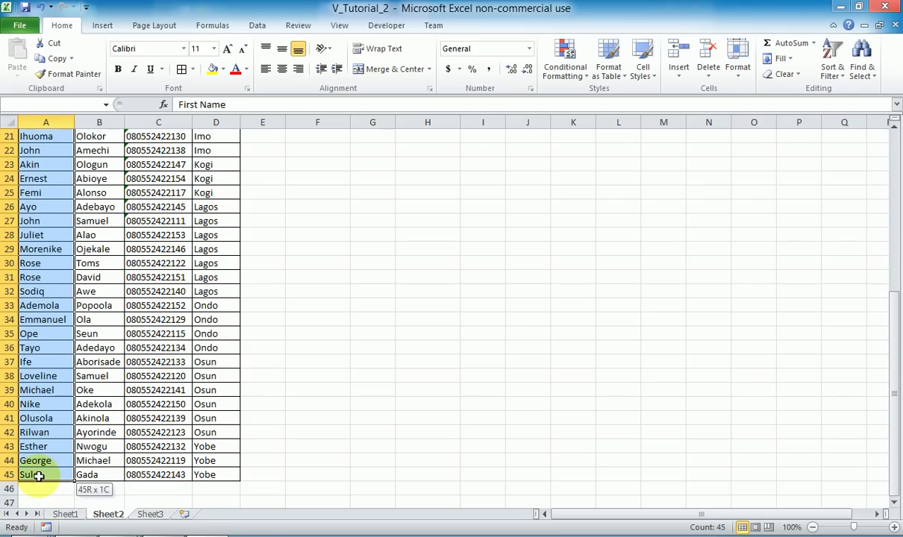
drag(38, 475, 38, 475)
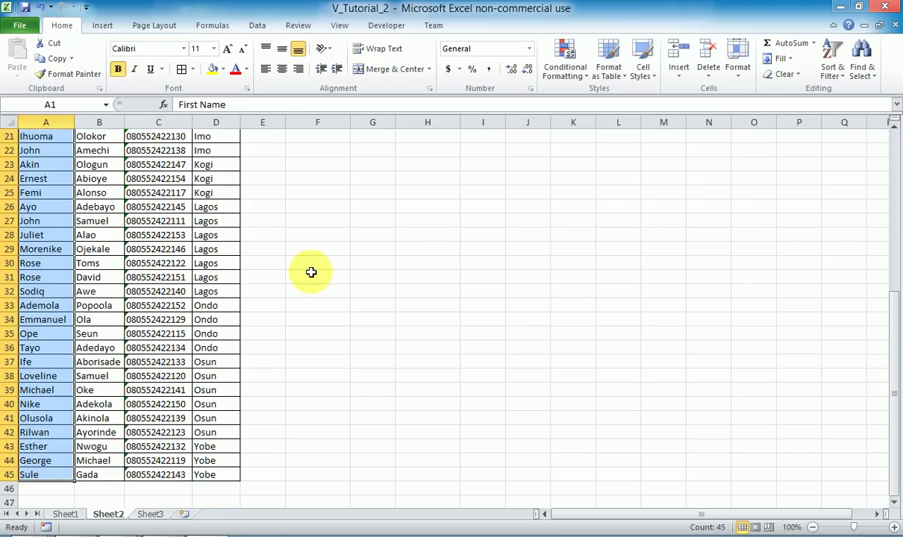
scroll(310, 268, up, 7)
click(357, 235)
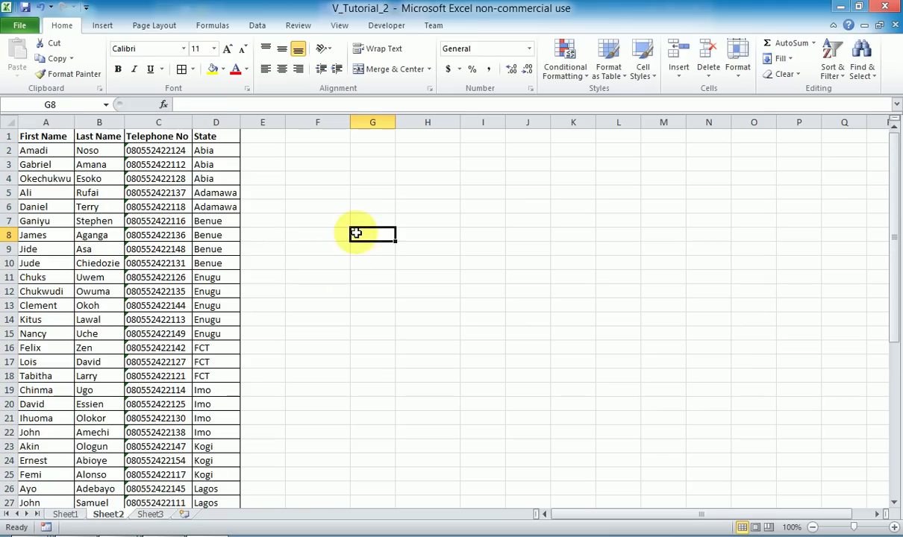
- Copy the Telephone No column C1:C45 to a new column starting at G1 and autofit column G's width
drag(153, 136, 152, 477)
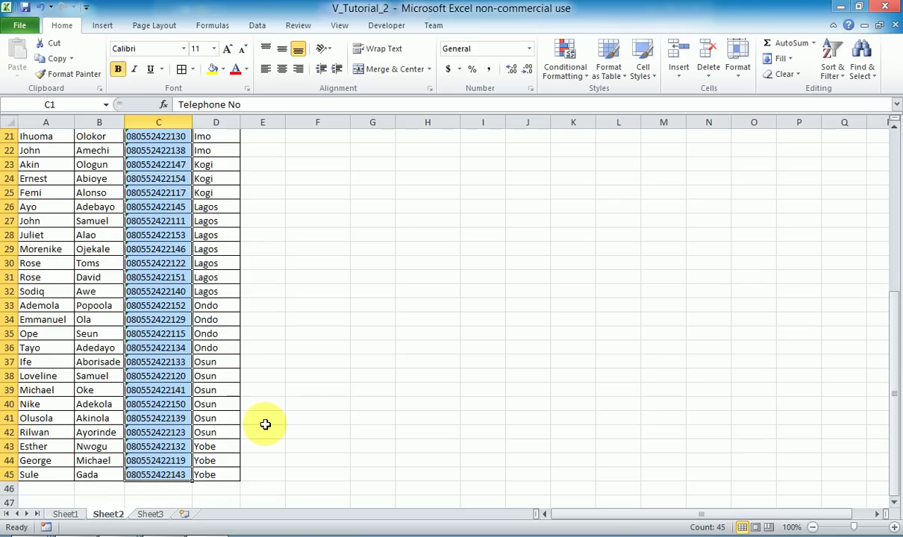
key(ctrl+c)
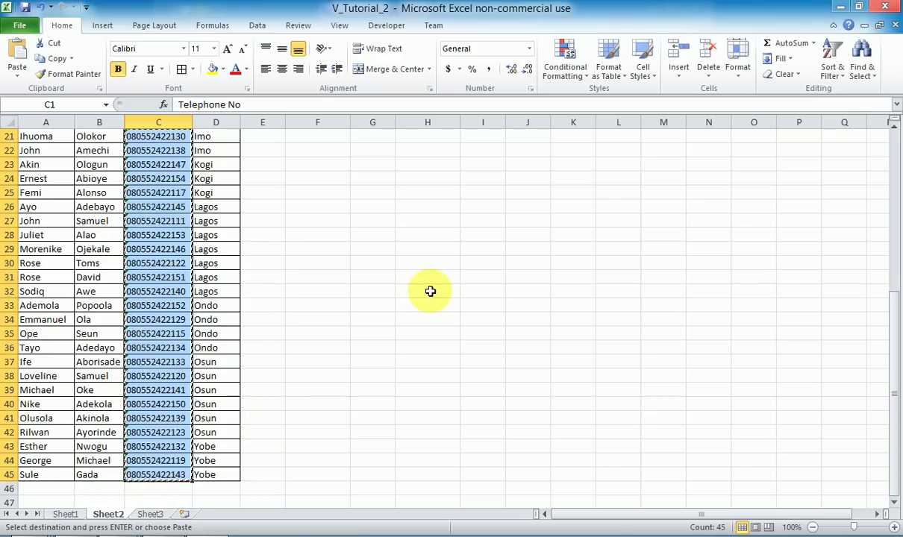
scroll(414, 262, up, 7)
click(368, 133)
key(ctrl+v)
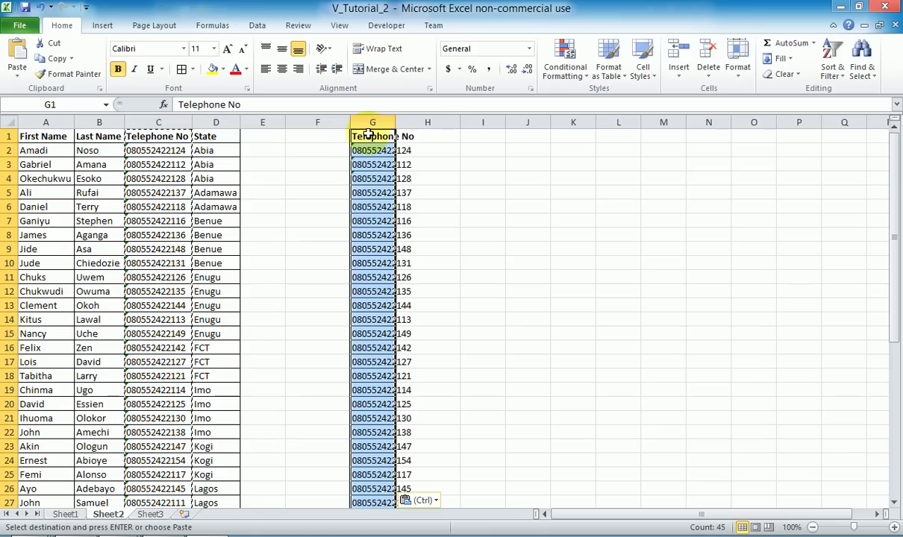
double_click(396, 123)
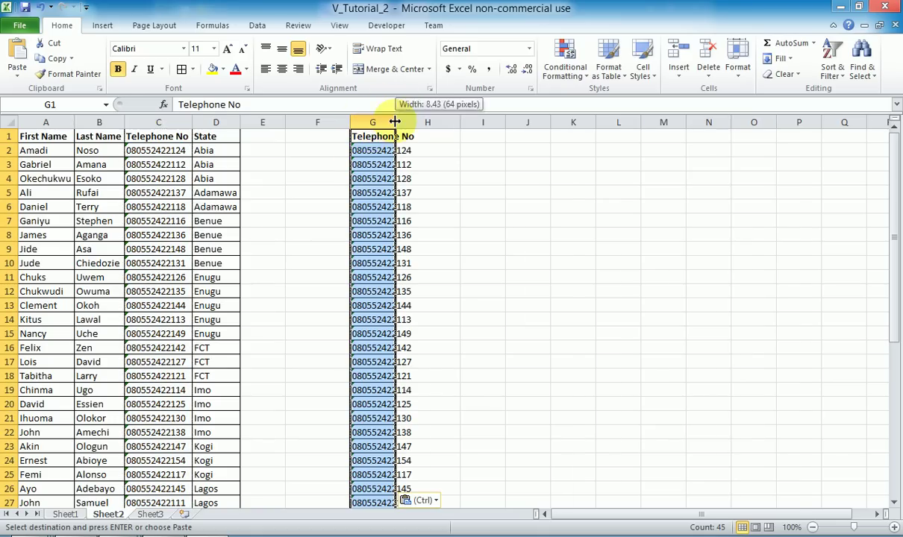
- Add the header E-mail in cell H1 beside the copied Telephone No column
click(453, 145)
click(450, 137)
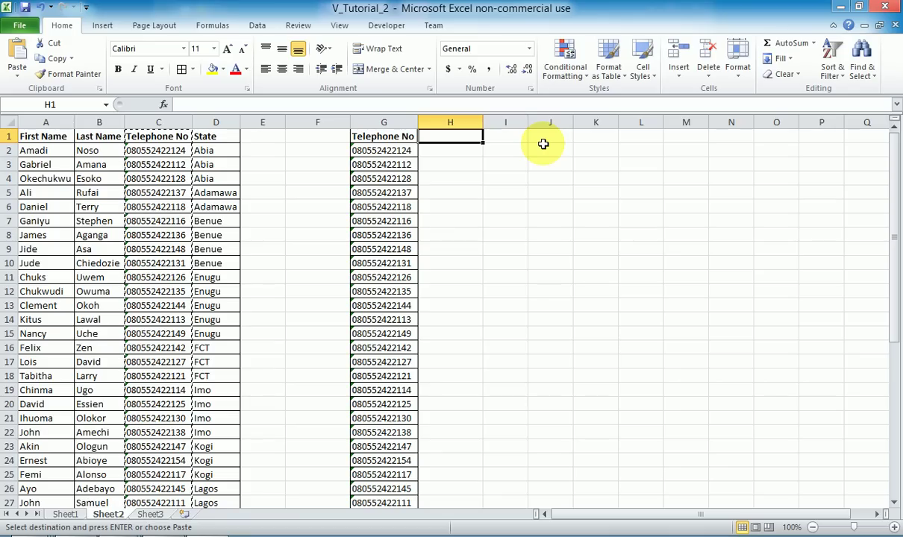
text(E-mi)
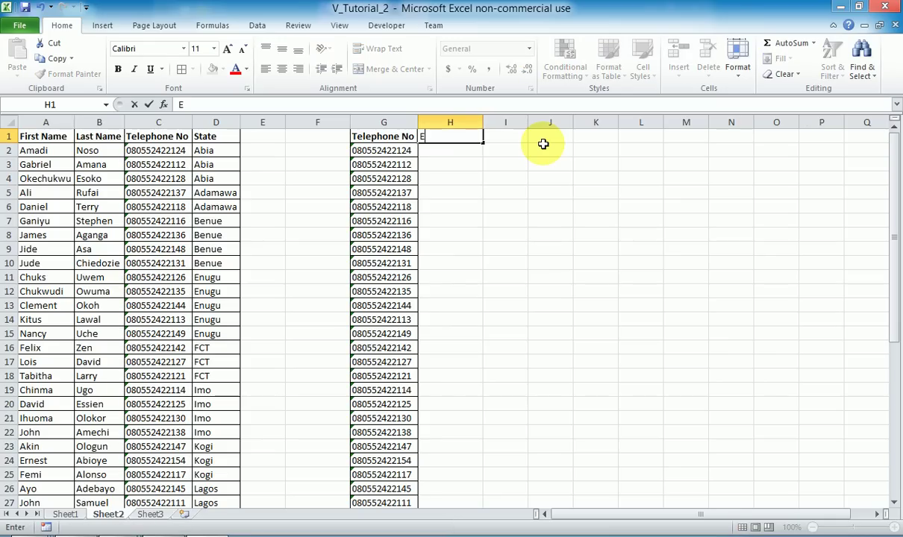
key(BackSpace)
text(ail)
key(Return)
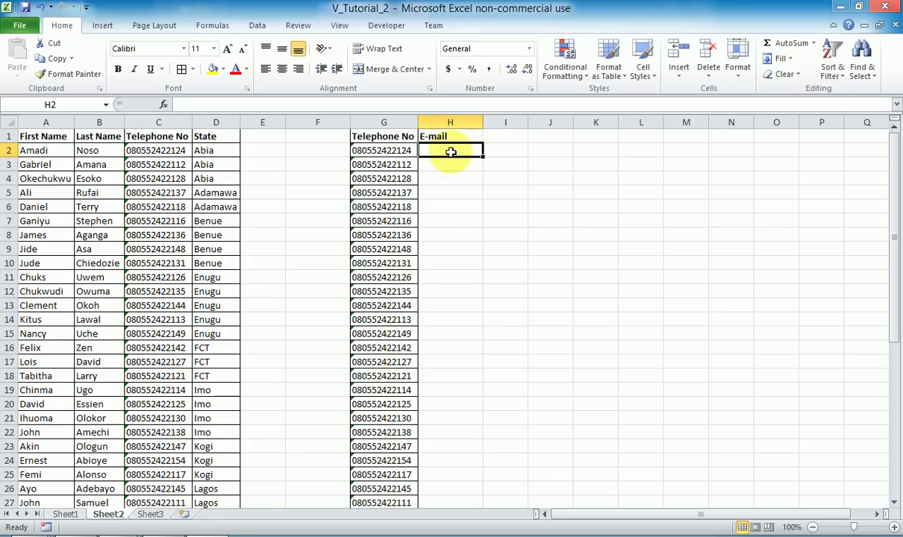
click(503, 150)
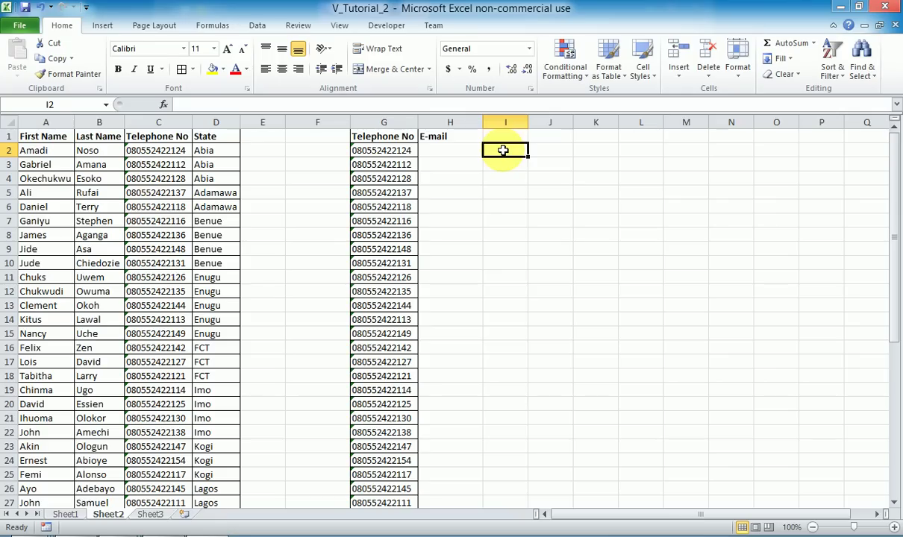
text(@)
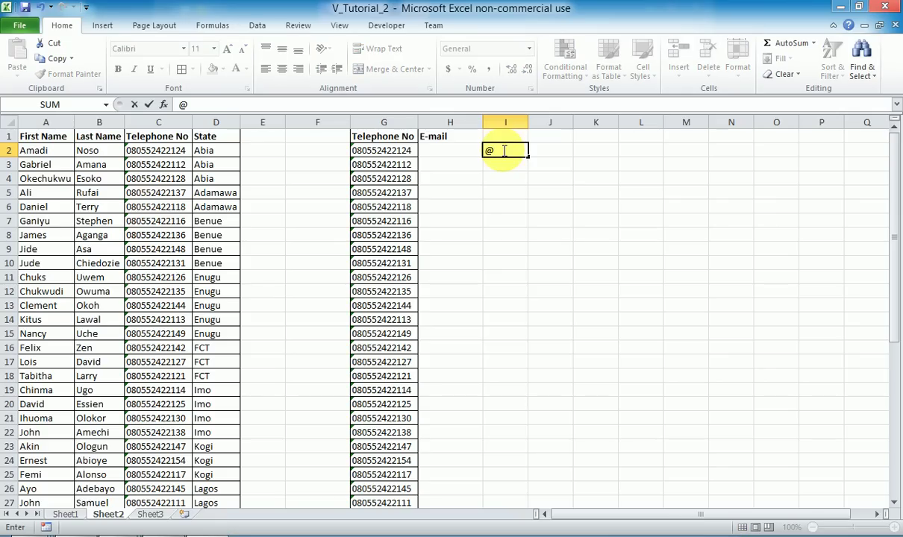
text(yahoo.com)
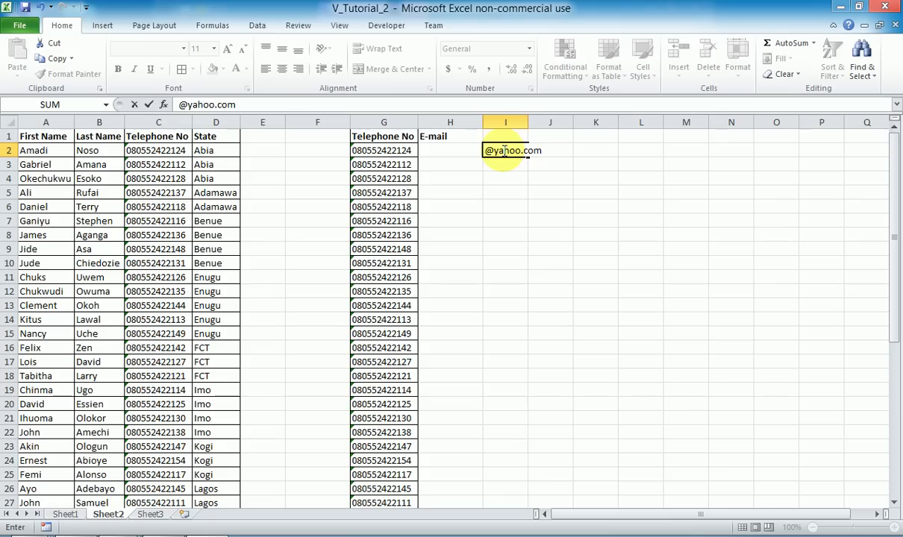
key(Return)
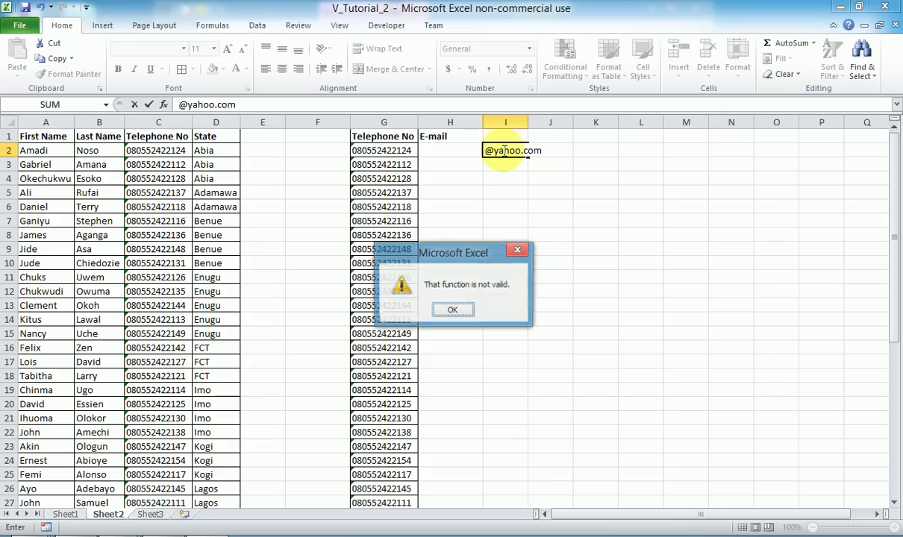
click(452, 312)
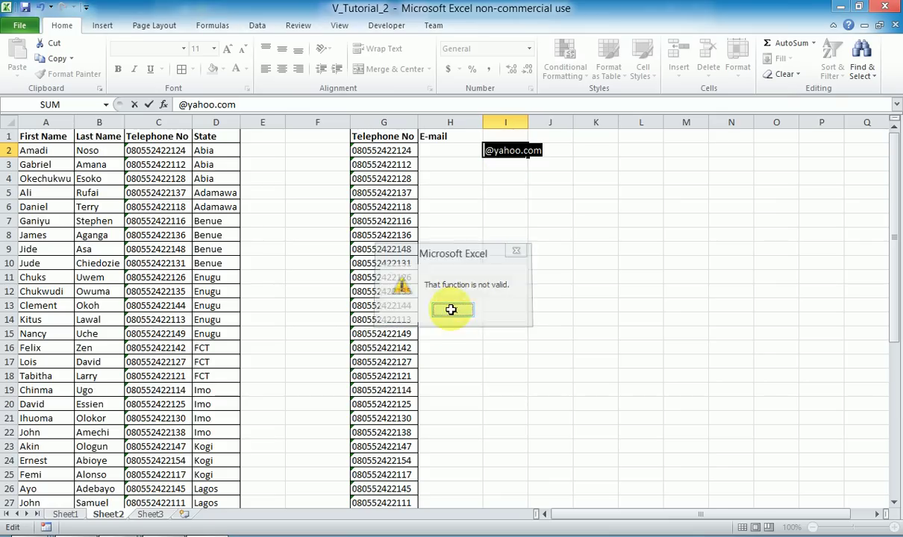
click(485, 151)
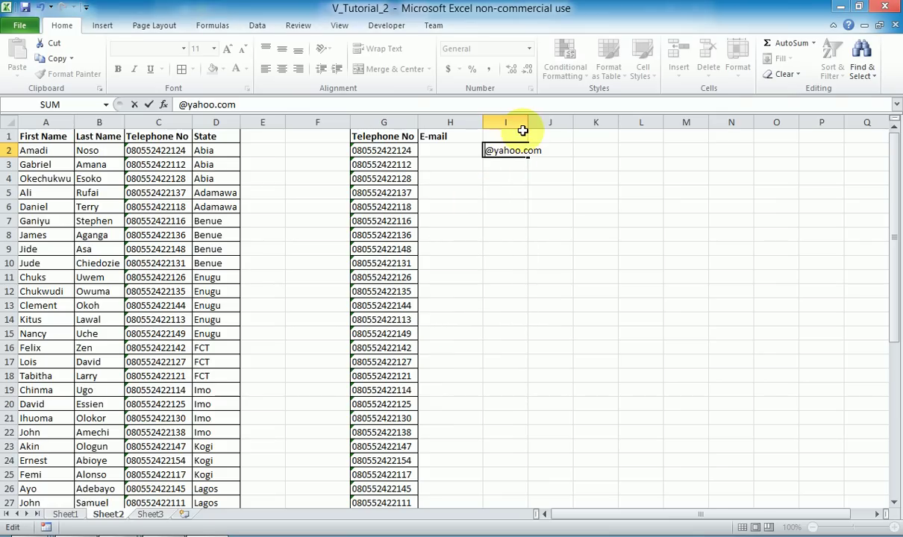
text(')
key(Return)
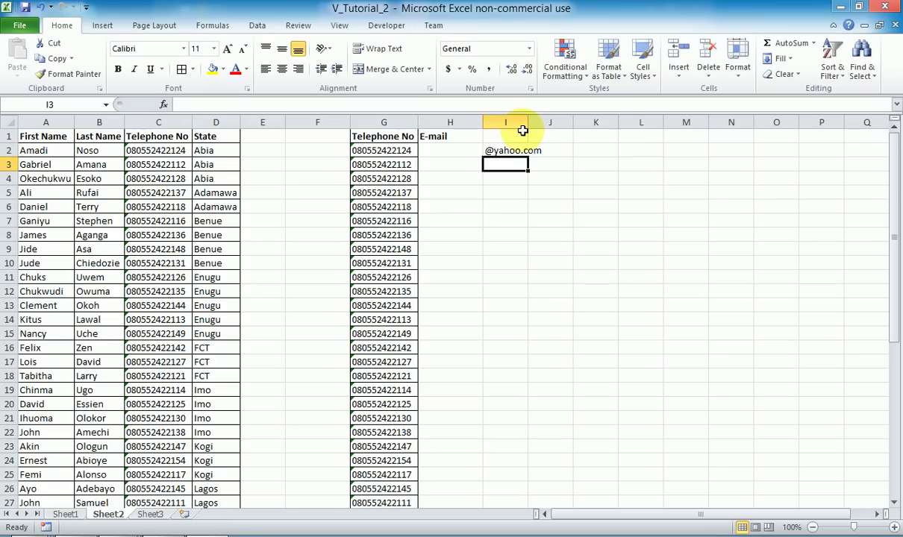
key(Up)
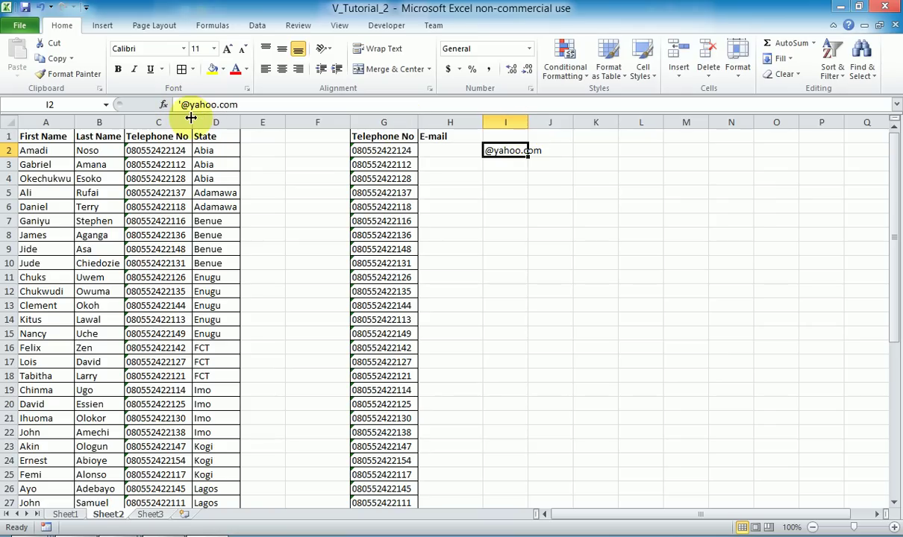
key(Return)
- Begin a CONCATENATE formula in cell H2 that joins first name cell A2, a "." separator and last name cell B2
click(441, 152)
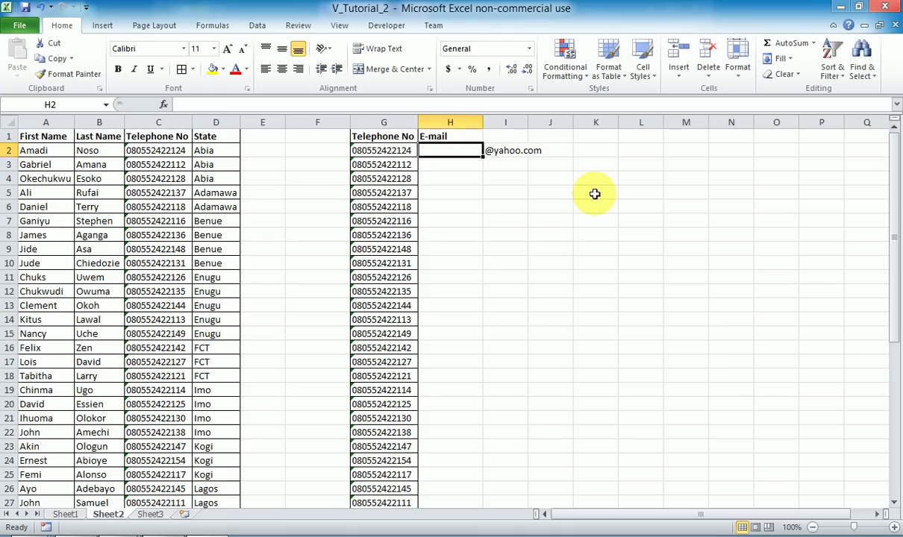
text(=)
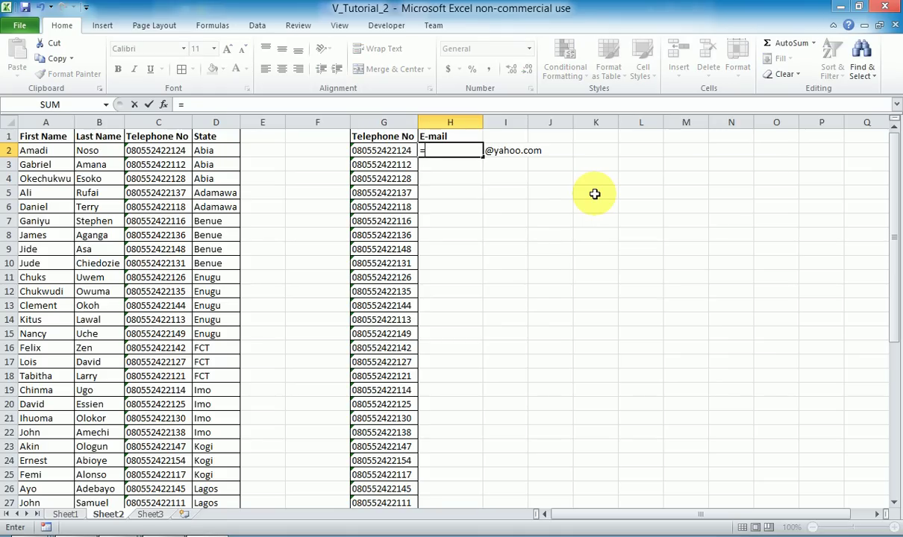
text(conca)
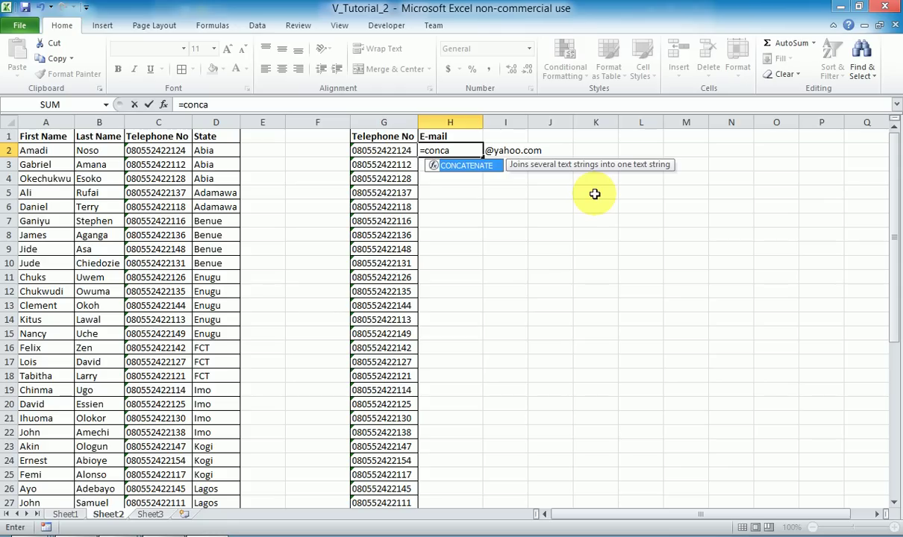
text(n)
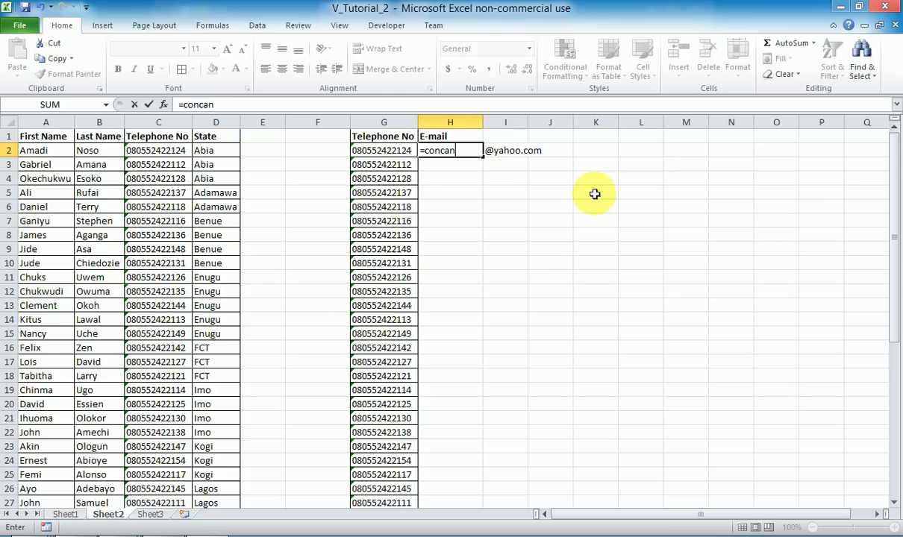
key(BackSpace)
key(Tab)
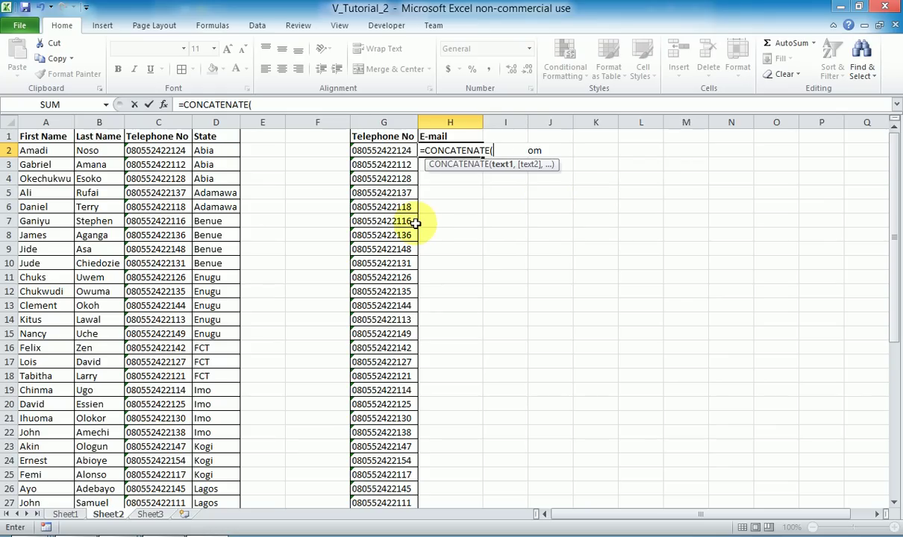
click(45, 151)
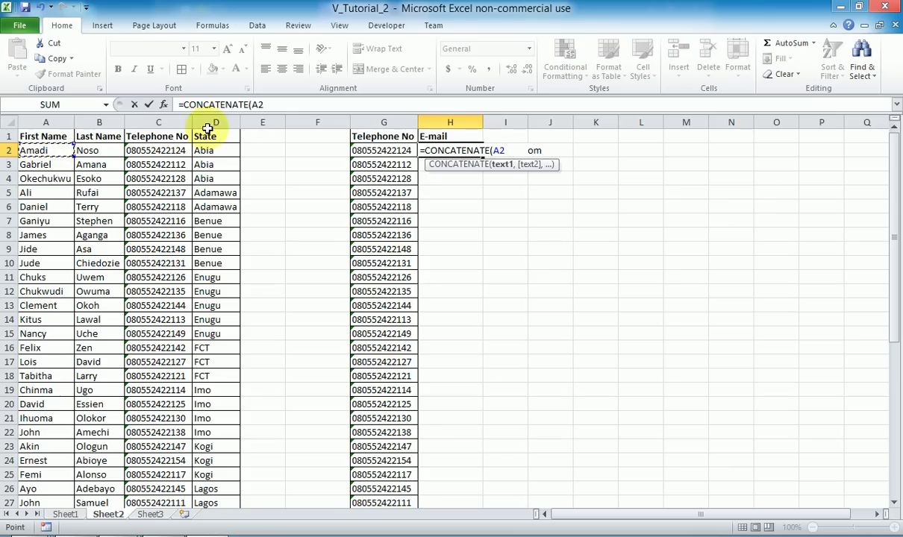
text(,".)
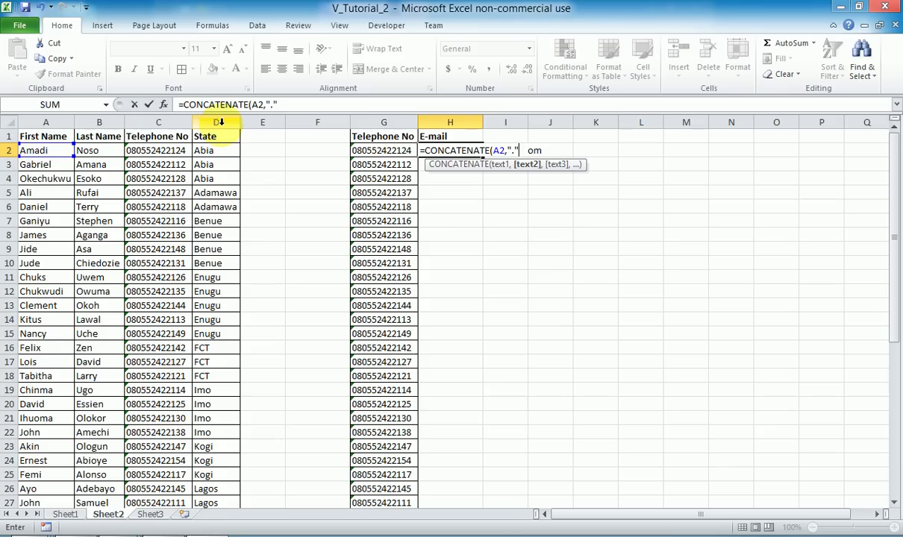
text(,)
click(88, 151)
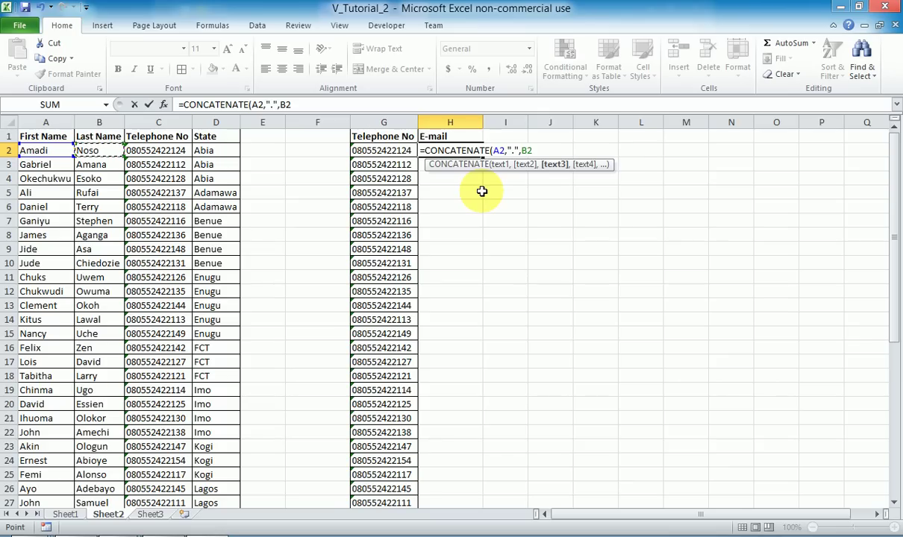
- Complete the H2 formula with domain cell I2 as the last argument and widen column H to fit the full address
text(,)
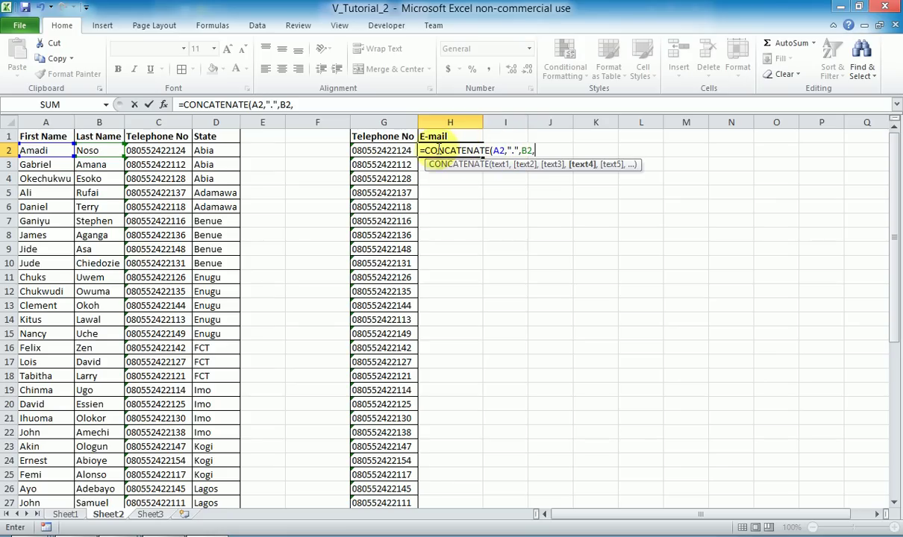
click(506, 178)
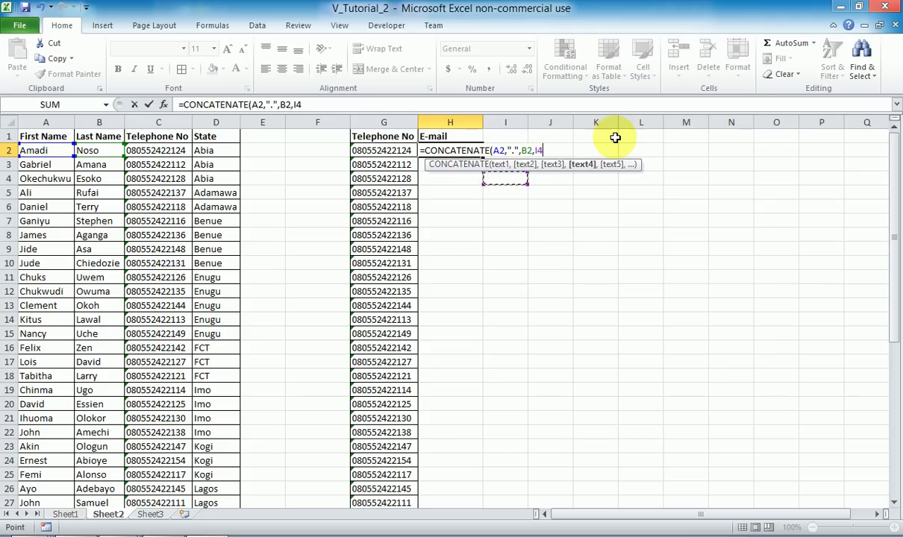
key(Up)
key(Up)
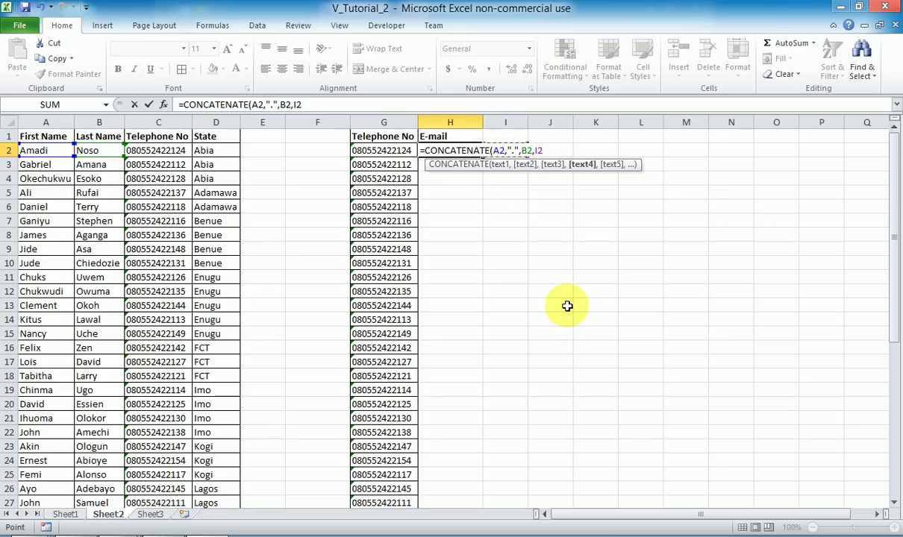
text())
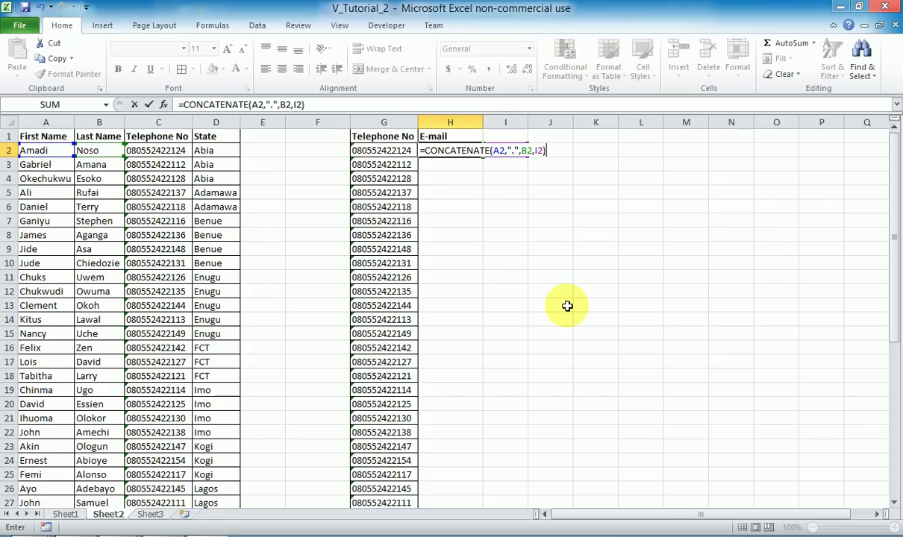
key(Return)
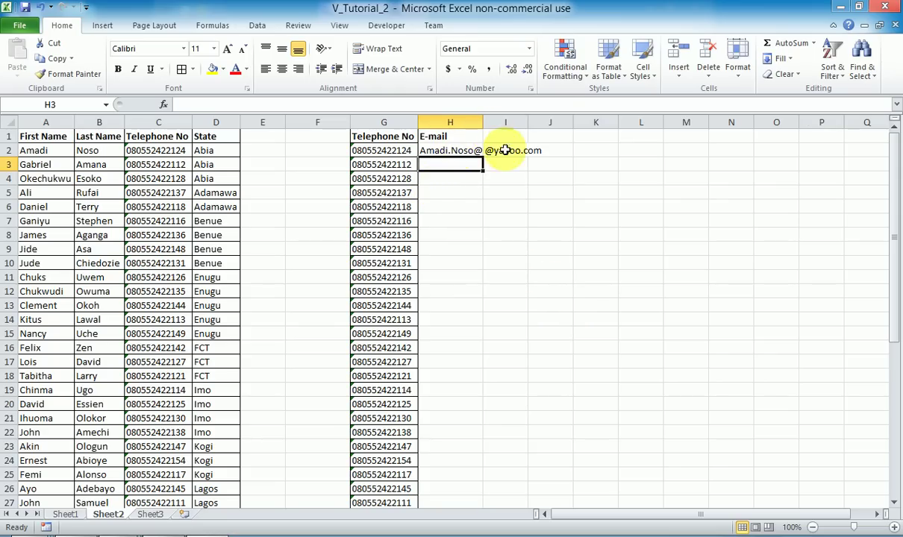
drag(485, 125, 536, 125)
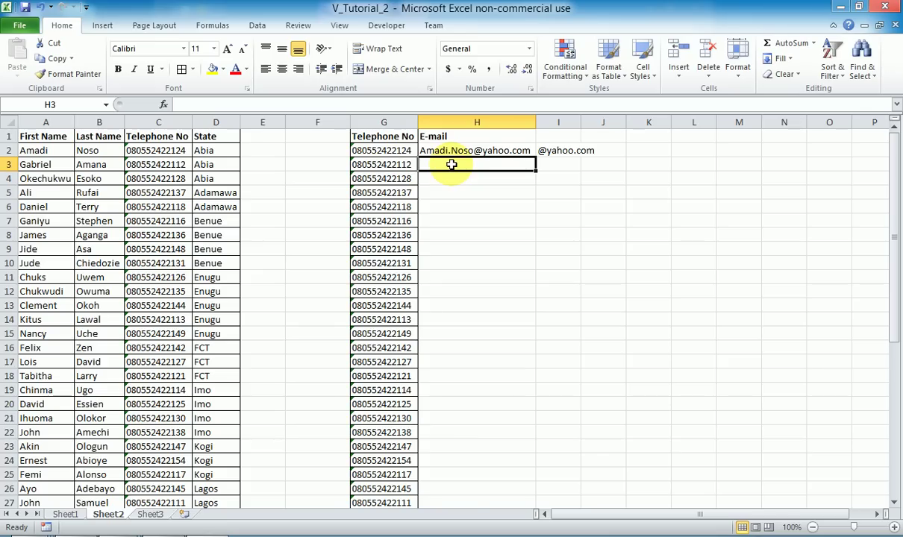
- Fill the CONCATENATE formula from H2 down the E-mail column to row 45
click(469, 150)
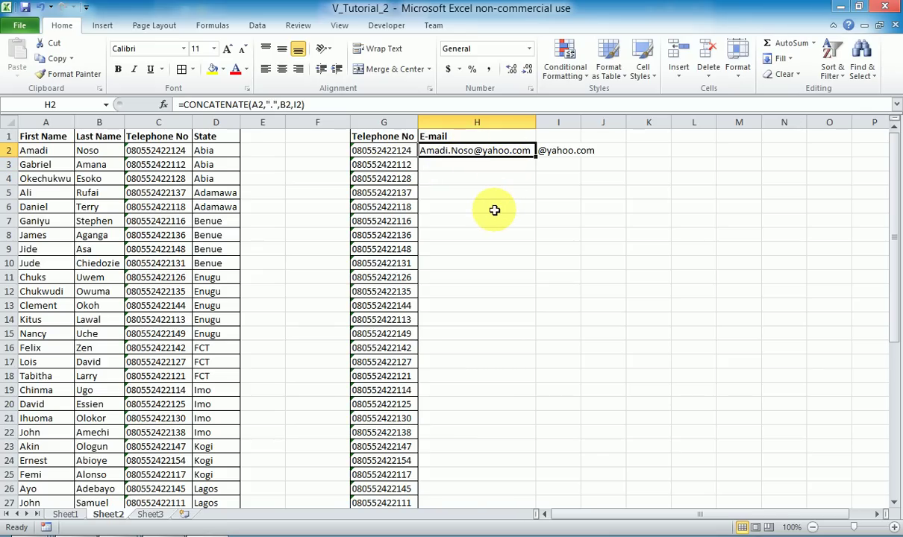
scroll(478, 265, down, 8)
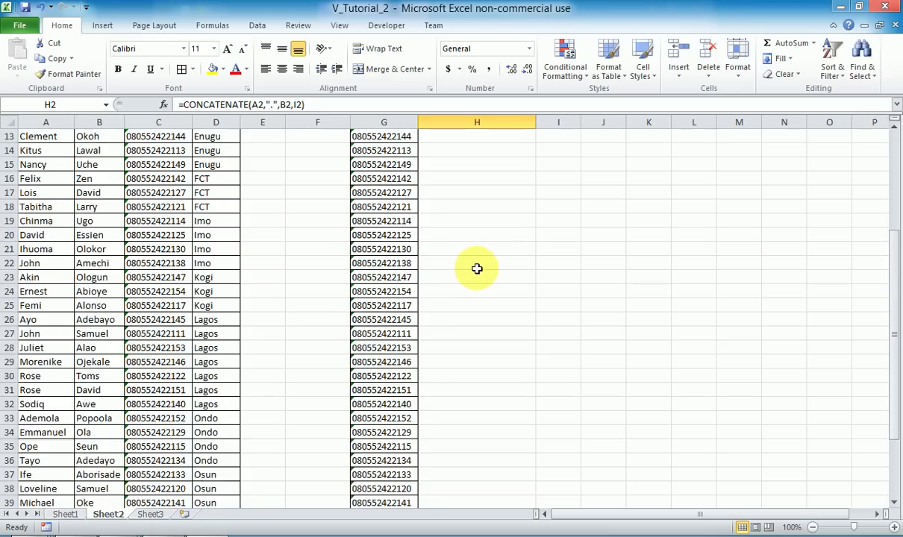
scroll(477, 269, up, 4)
scroll(477, 269, up, 4)
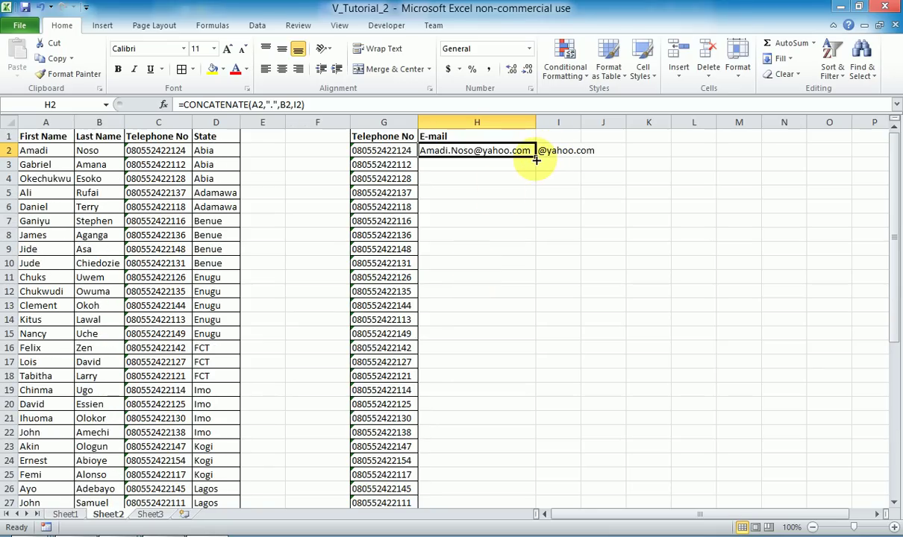
scroll(494, 178, down, 9)
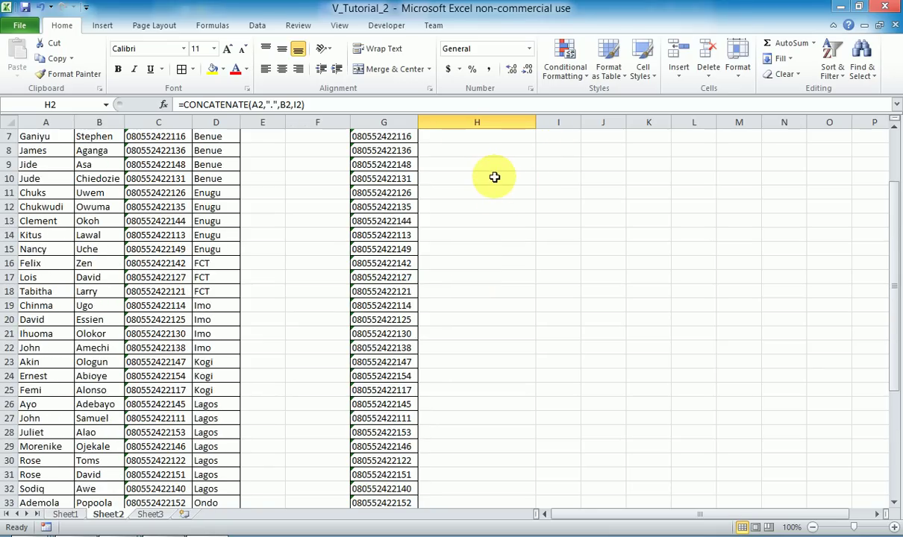
scroll(494, 178, down, 2)
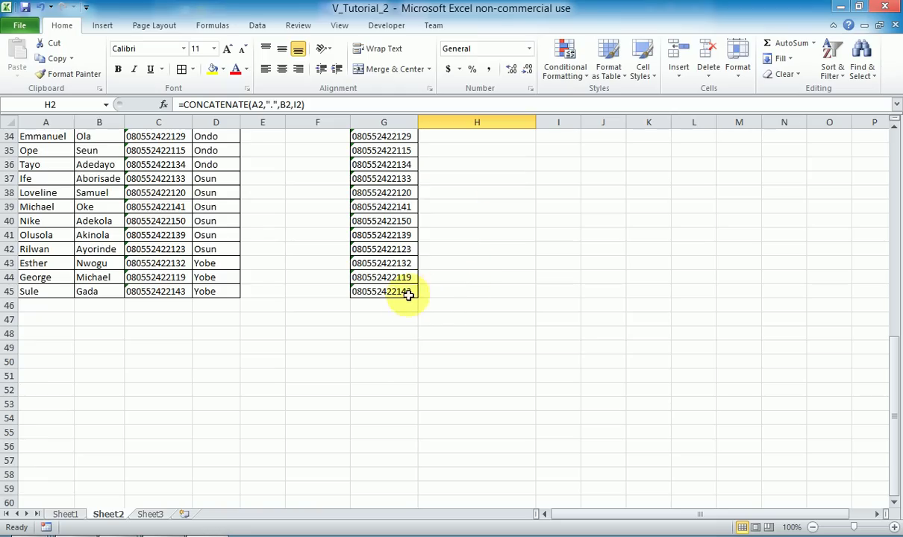
scroll(454, 281, up, 11)
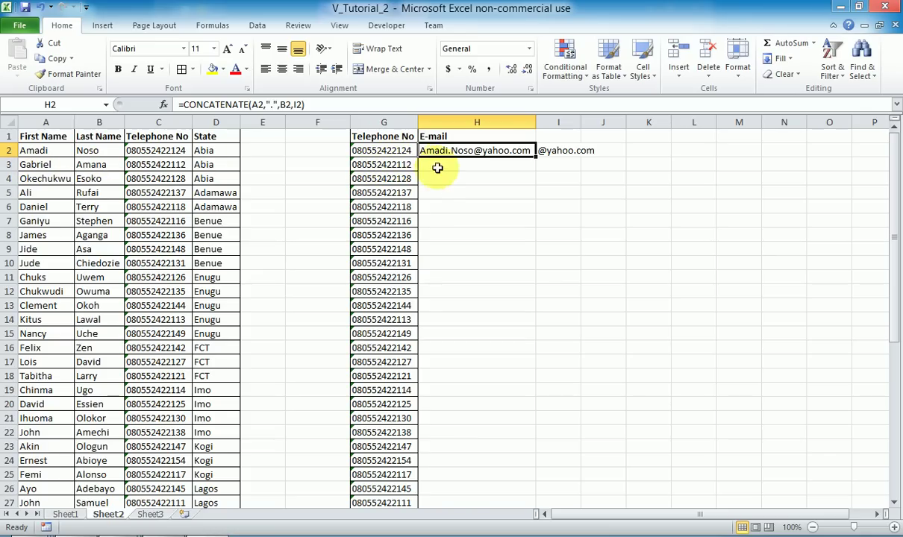
scroll(440, 177, down, 10)
scroll(443, 179, down, 4)
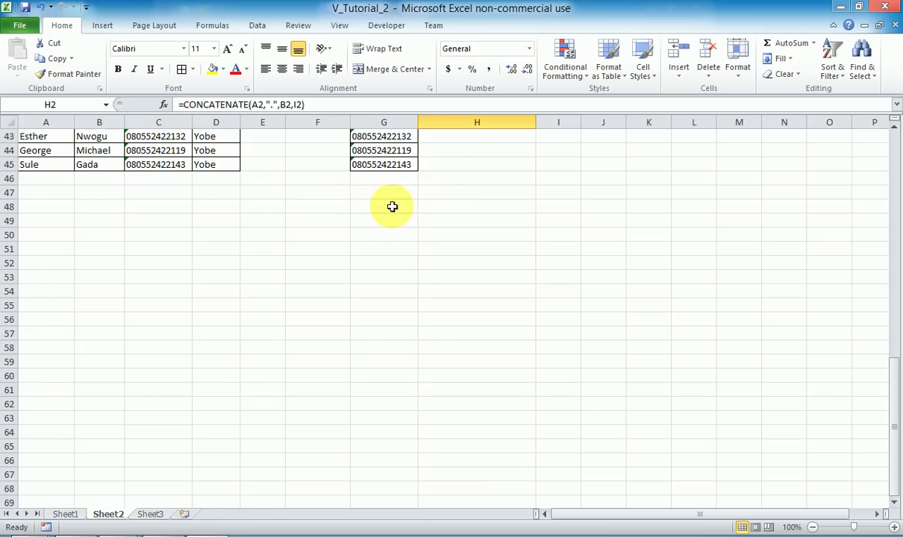
scroll(419, 182, up, 14)
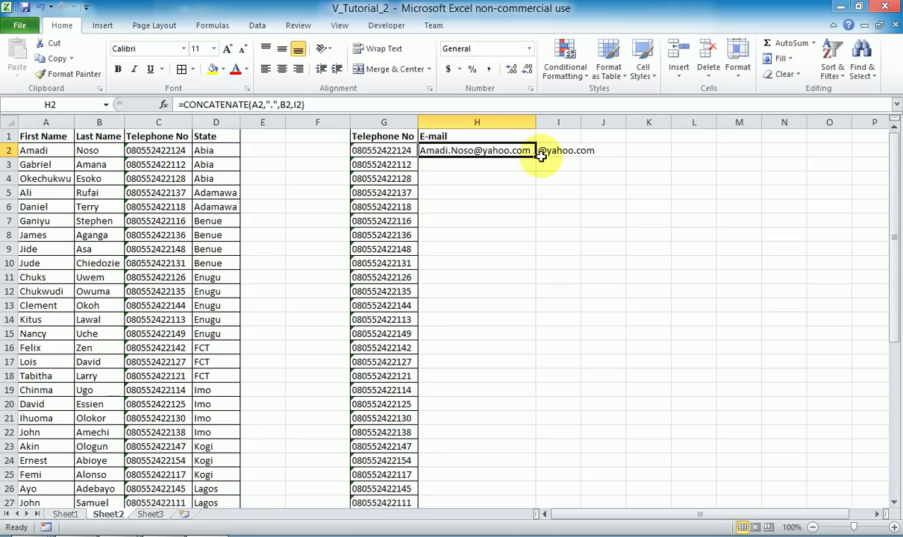
double_click(535, 157)
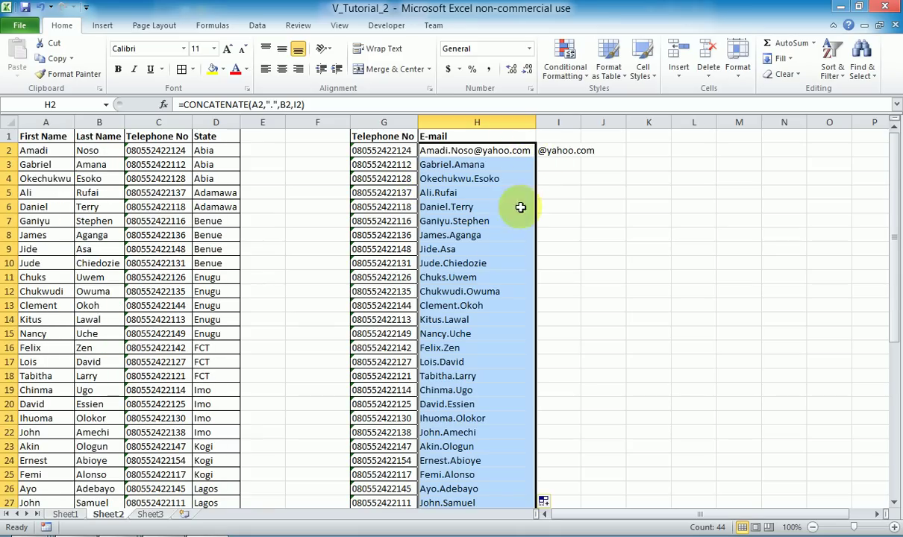
scroll(494, 242, down, 2)
scroll(494, 242, down, 8)
scroll(494, 242, up, 10)
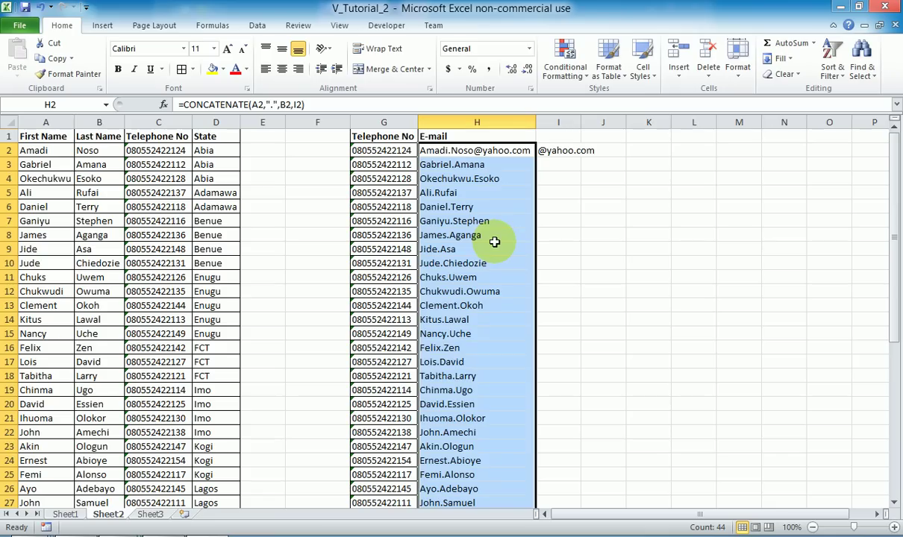
- Compare the cell references in the H2 and H3 formulas, checking the filled E-mail entries against domain cell I2
click(483, 166)
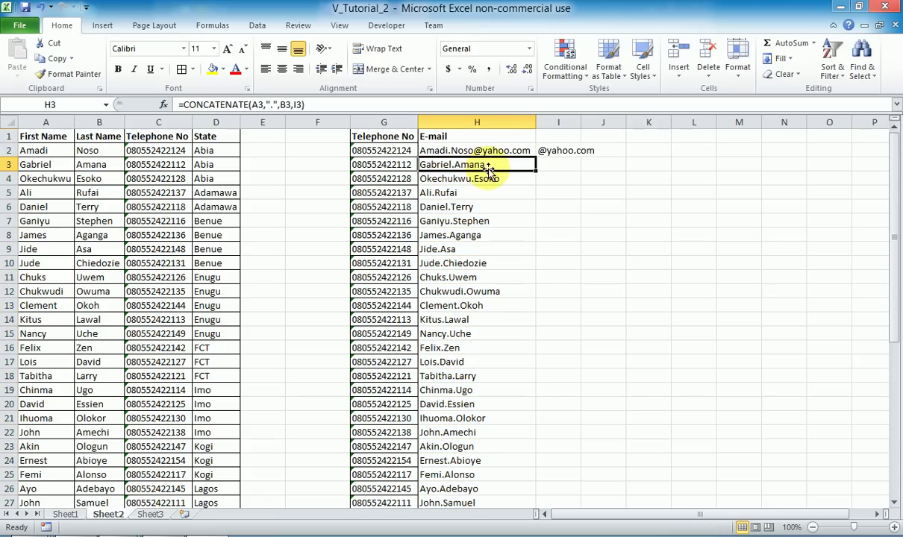
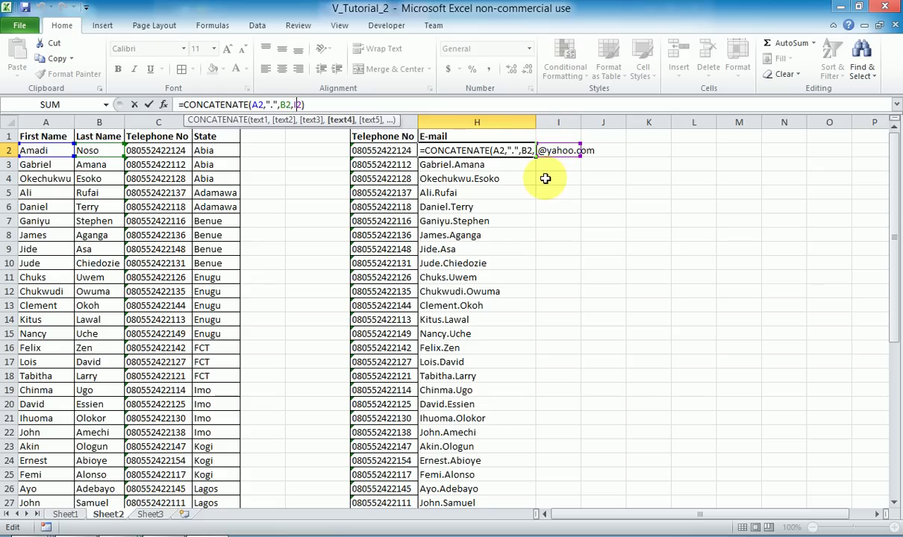
key(ctrl+Return)
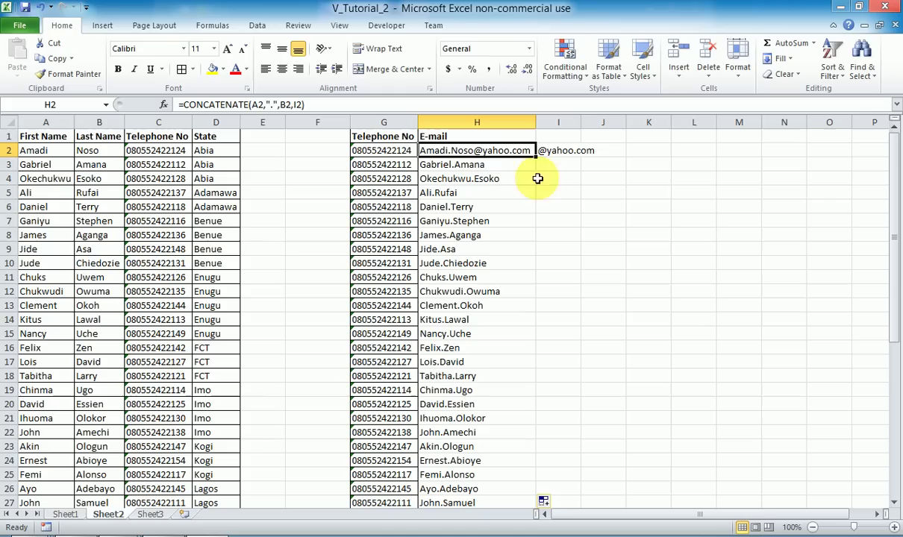
click(492, 162)
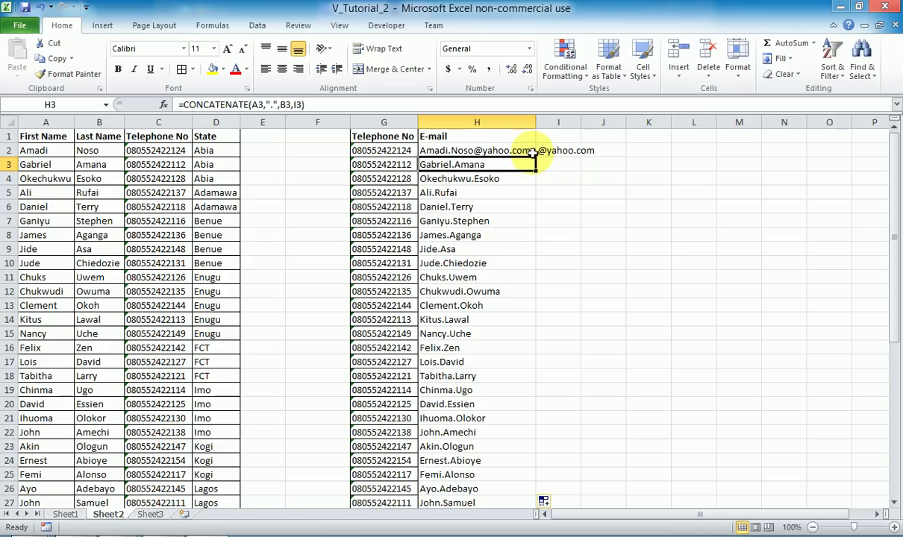
scroll(490, 214, down, 2)
scroll(490, 214, down, 9)
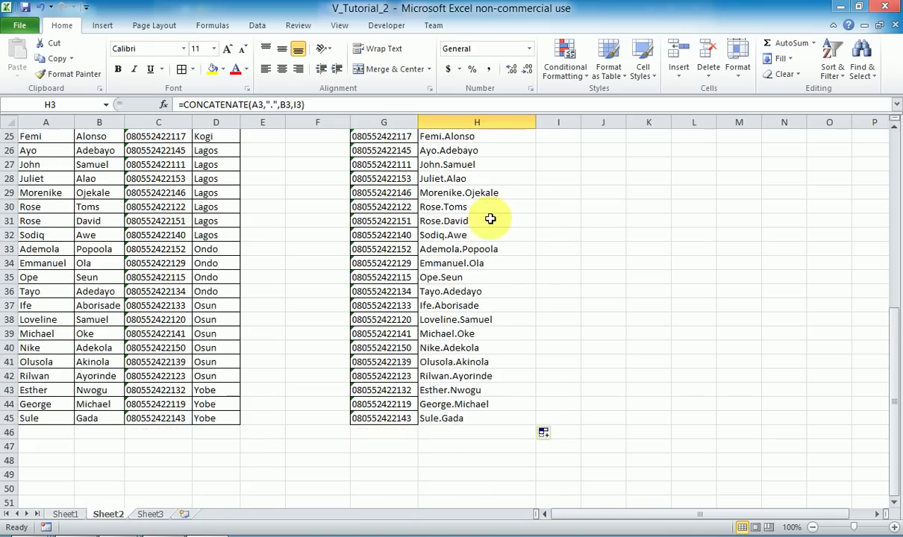
drag(463, 296, 471, 166)
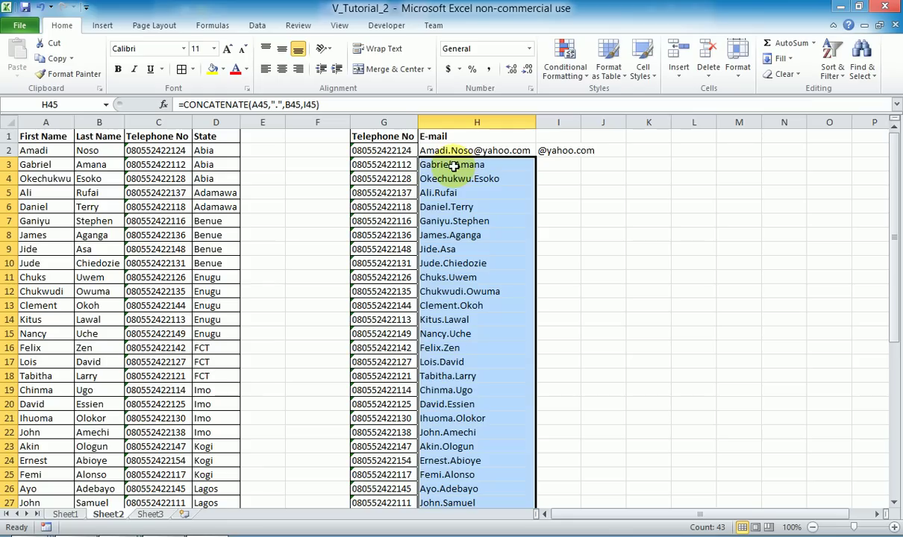
click(453, 166)
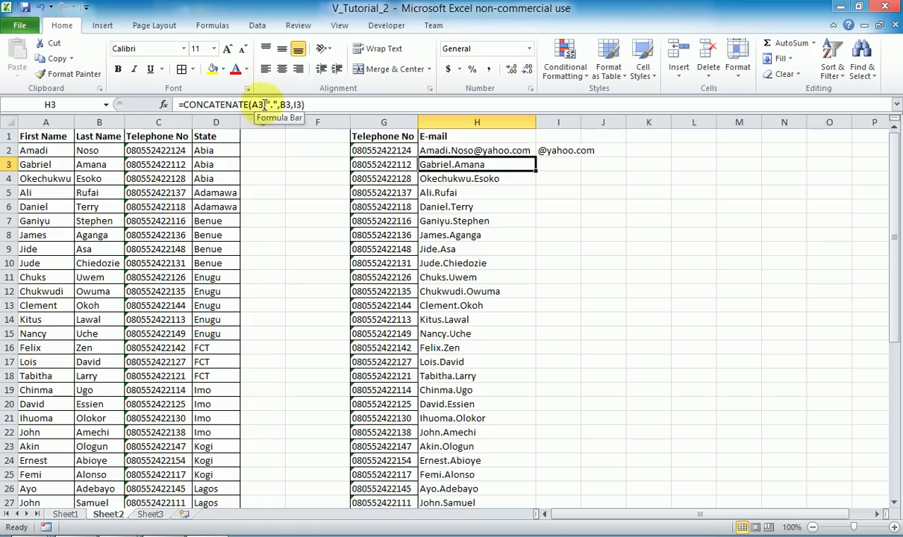
click(460, 149)
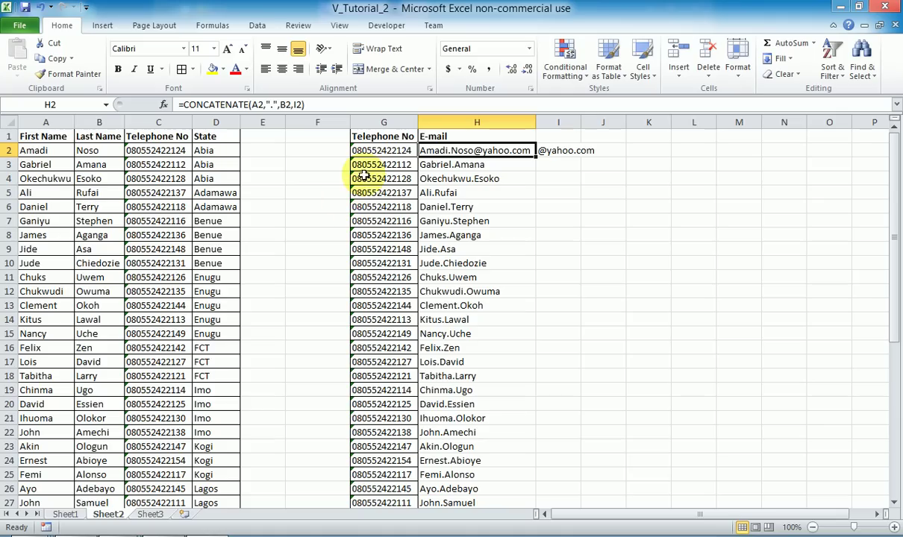
click(440, 168)
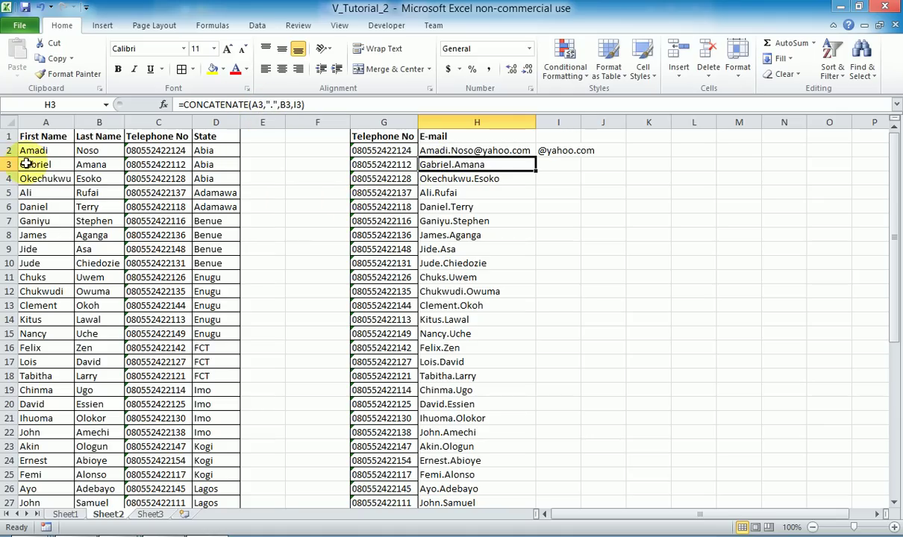
click(553, 153)
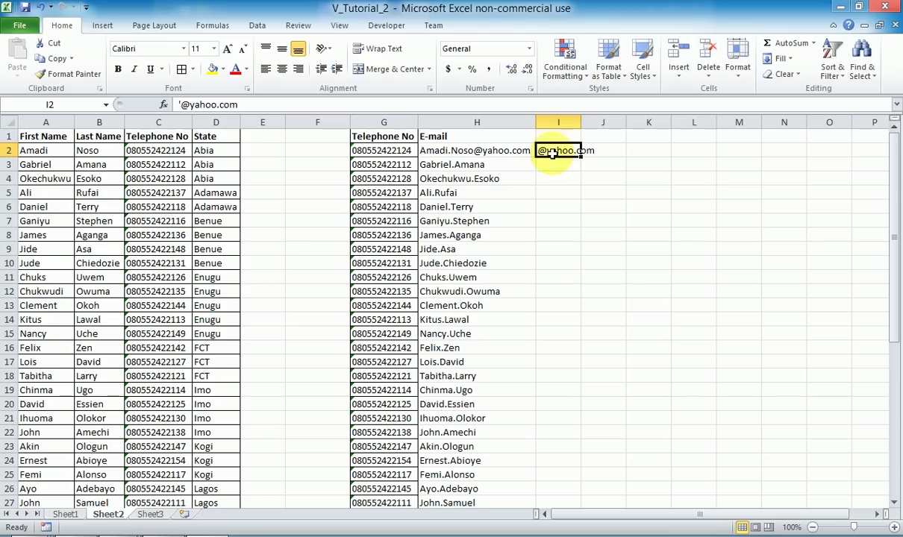
click(502, 151)
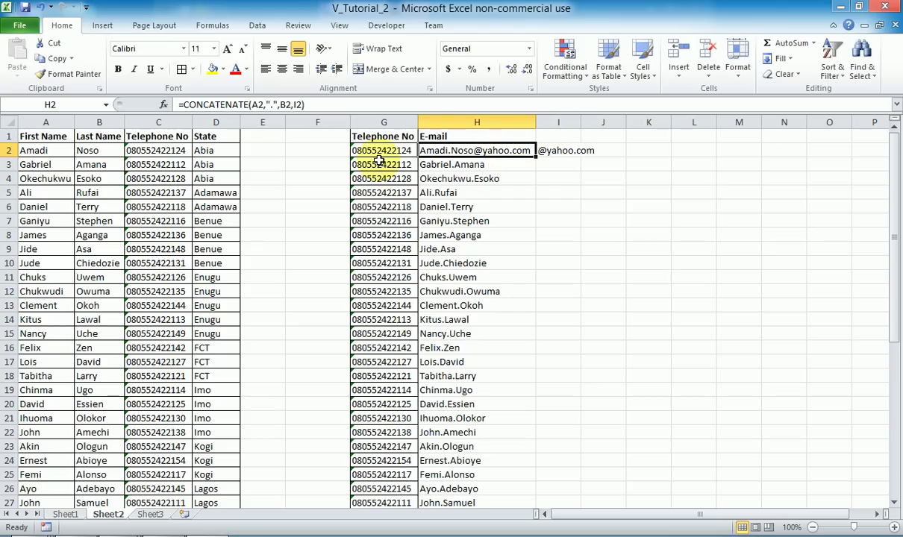
- Make the domain cell reference in the H2 CONCATENATE formula absolute, as $I$2
click(297, 105)
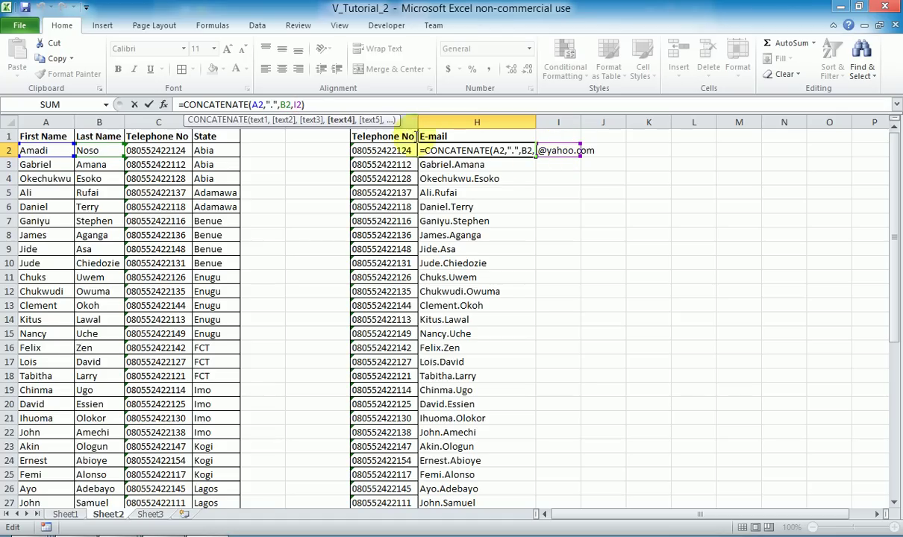
click(302, 105)
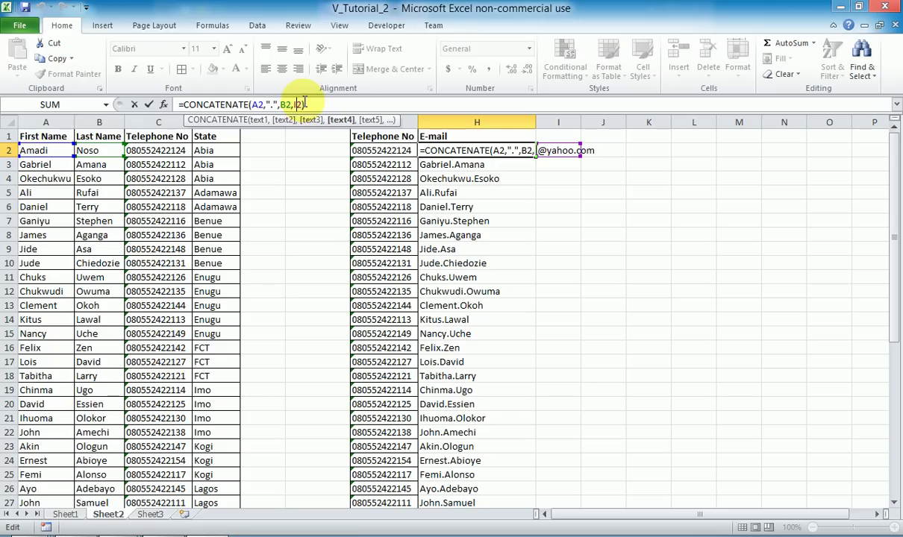
text())
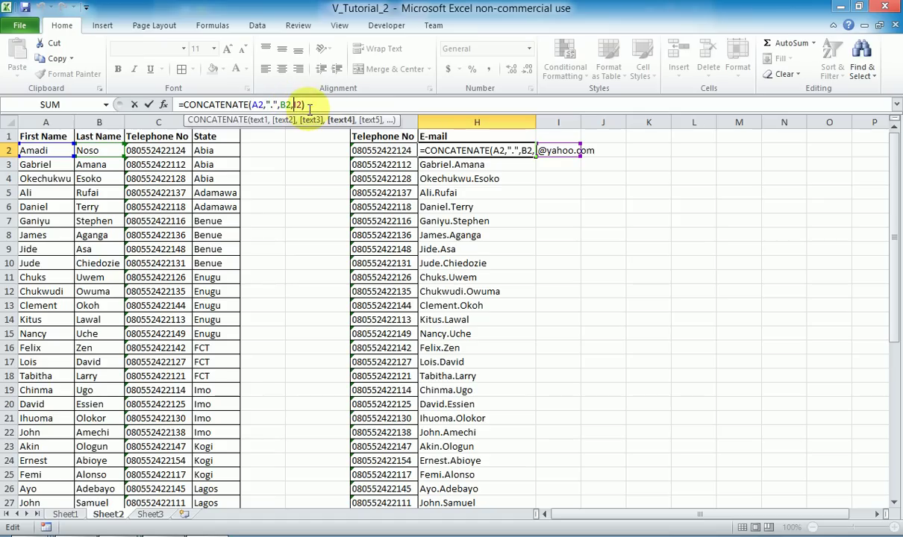
key(BackSpace)
click(301, 104)
text())
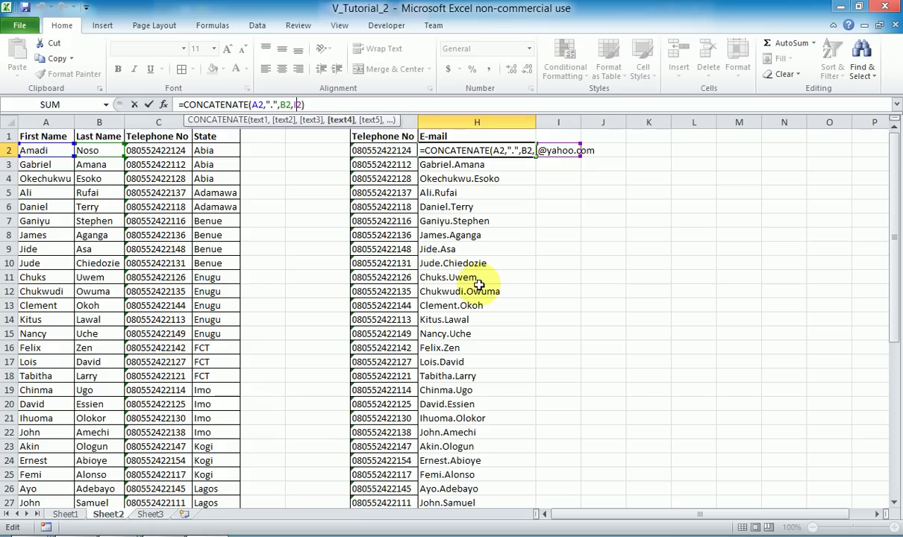
key(F4)
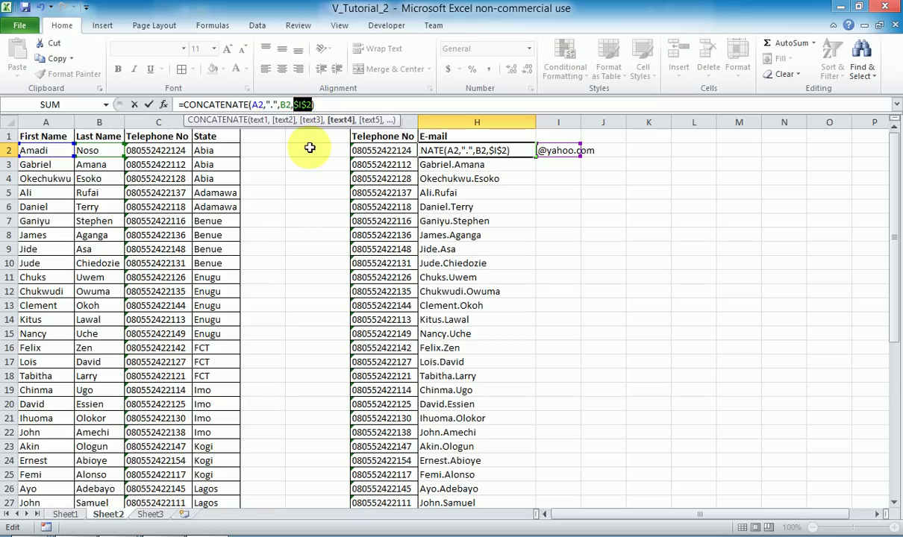
key(Return)
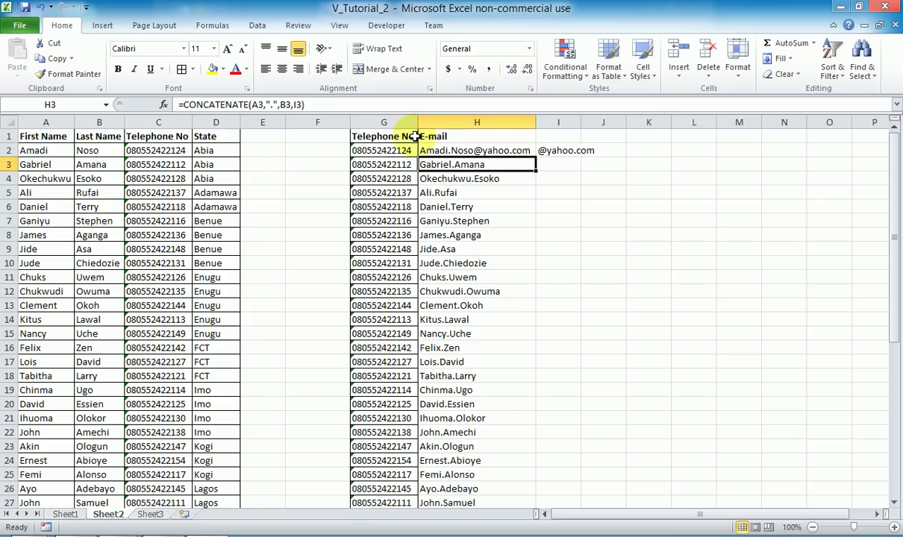
- Fill the H2 formula containing $I$2 down the E-mail column to row 45 and autofit column H to the addresses
click(485, 150)
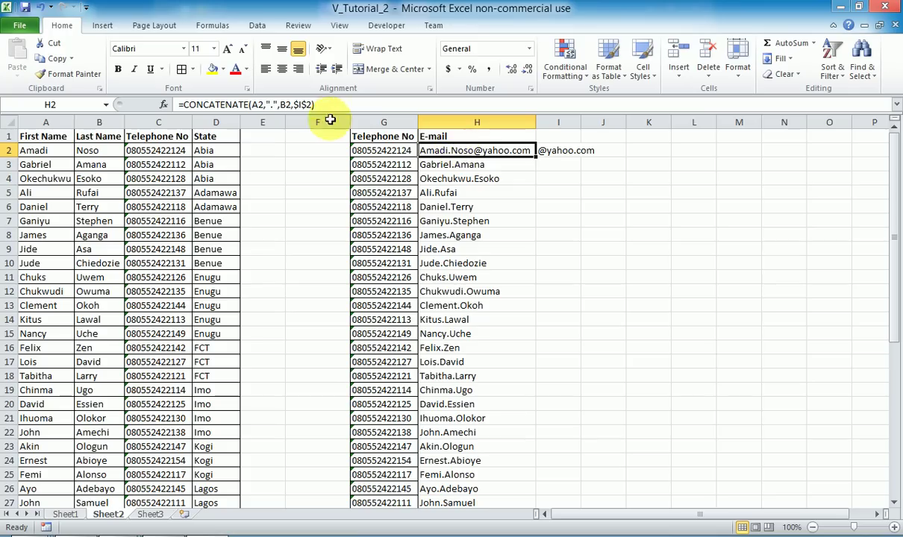
click(303, 104)
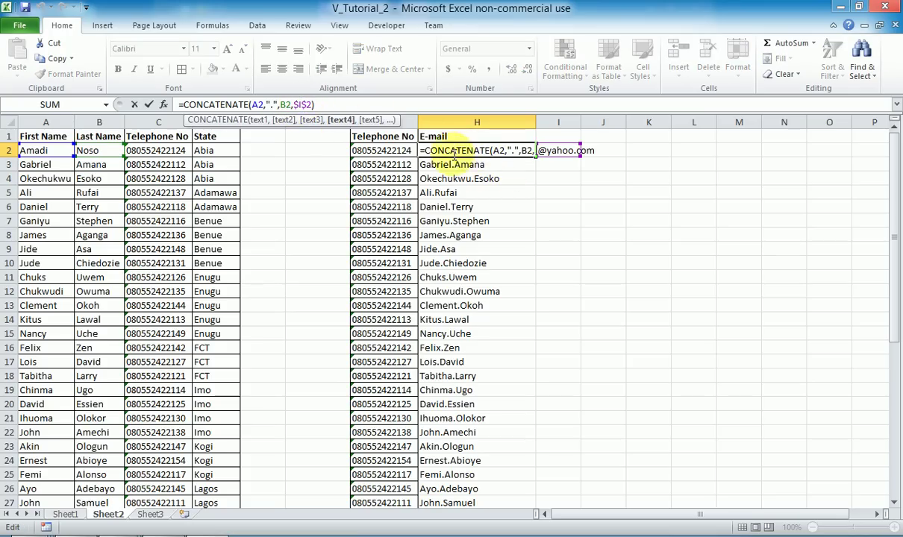
drag(309, 104, 299, 105)
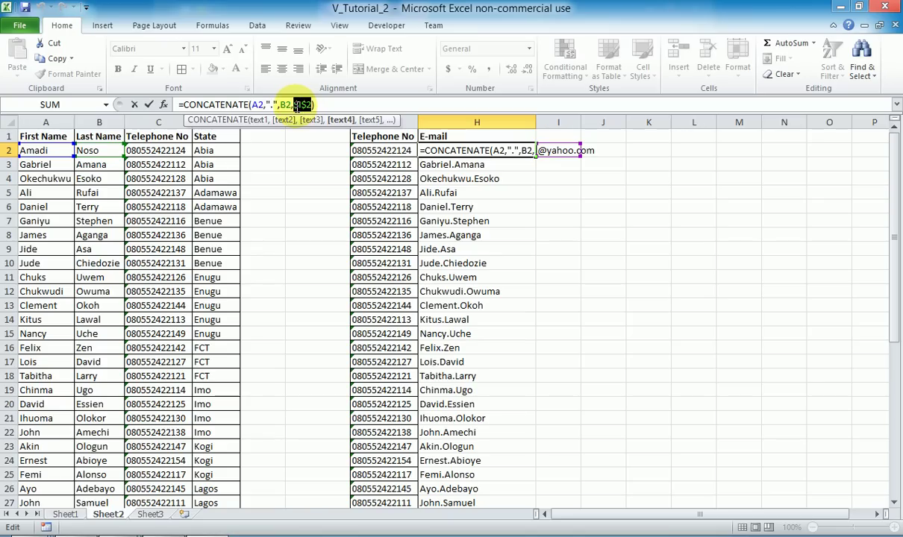
key(ctrl+Return)
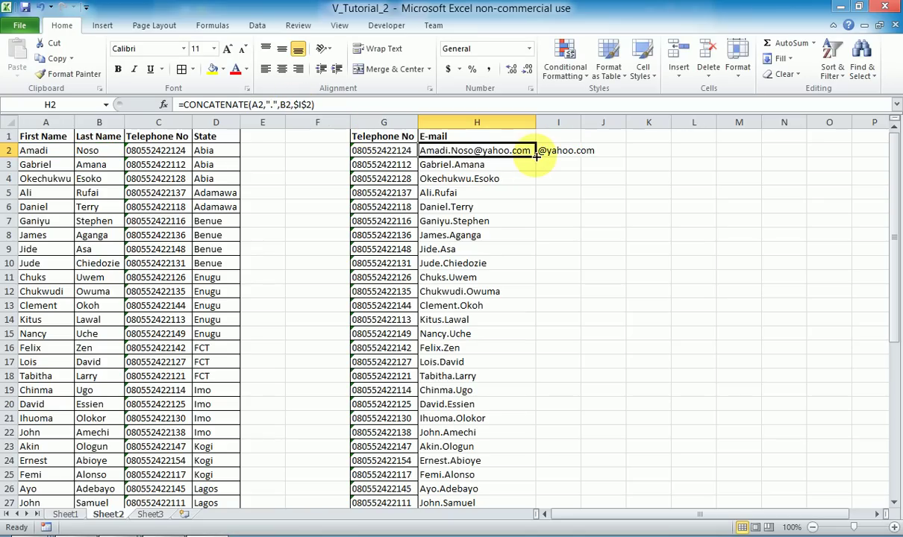
double_click(536, 156)
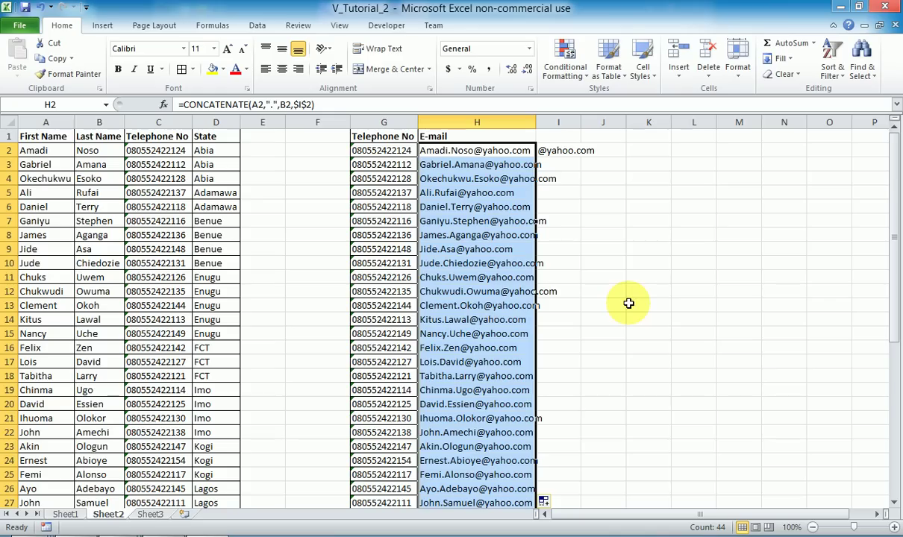
double_click(536, 122)
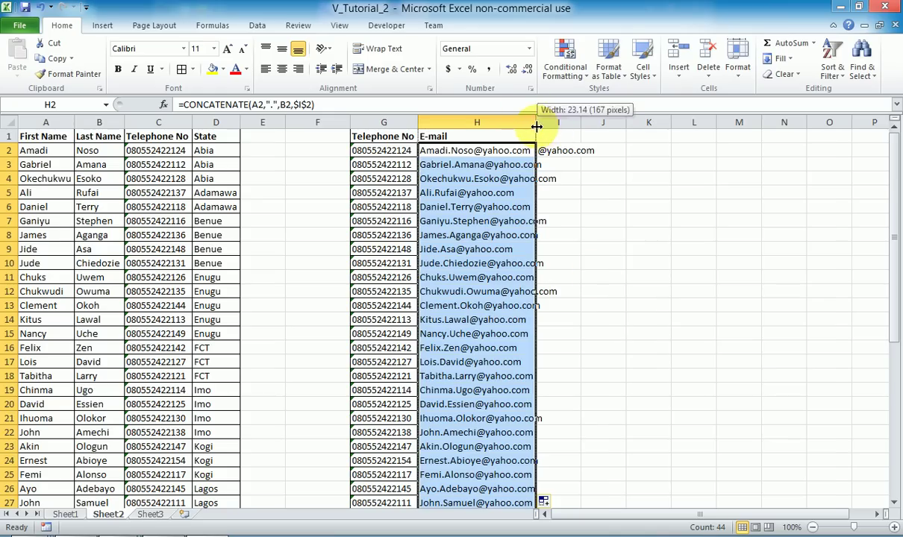
click(607, 229)
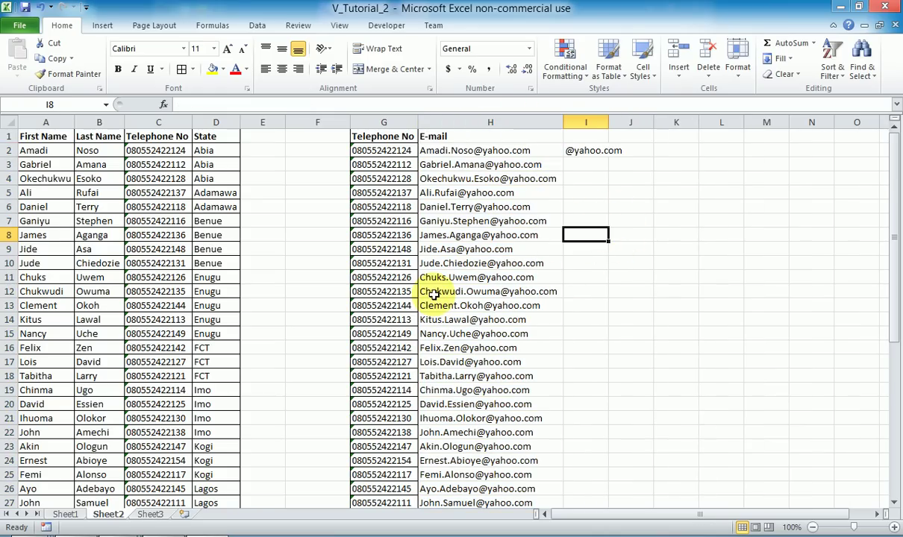
scroll(494, 291, down, 6)
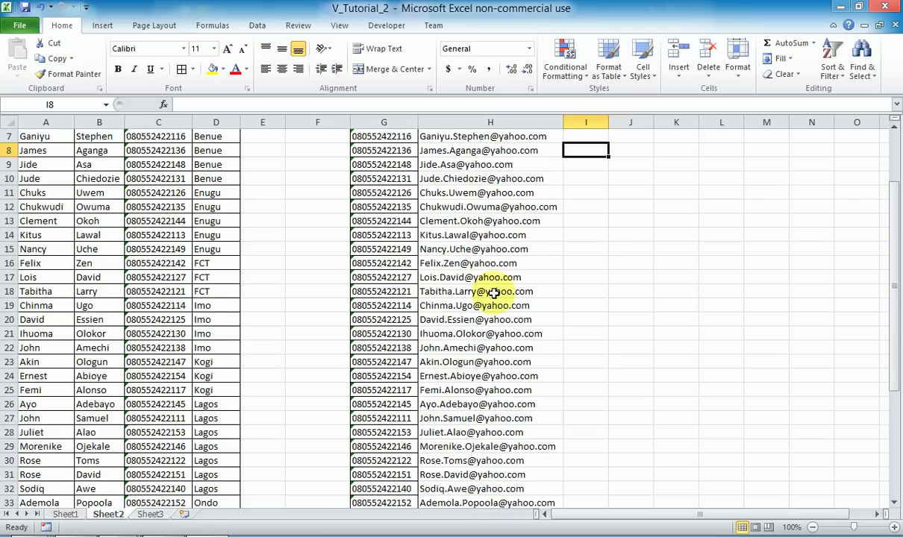
scroll(494, 291, down, 5)
scroll(494, 294, up, 11)
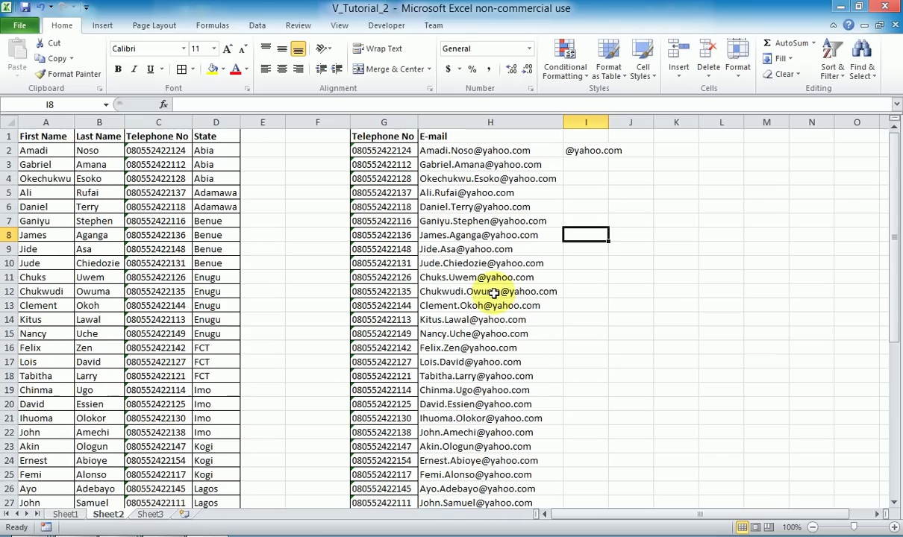
click(475, 153)
click(585, 150)
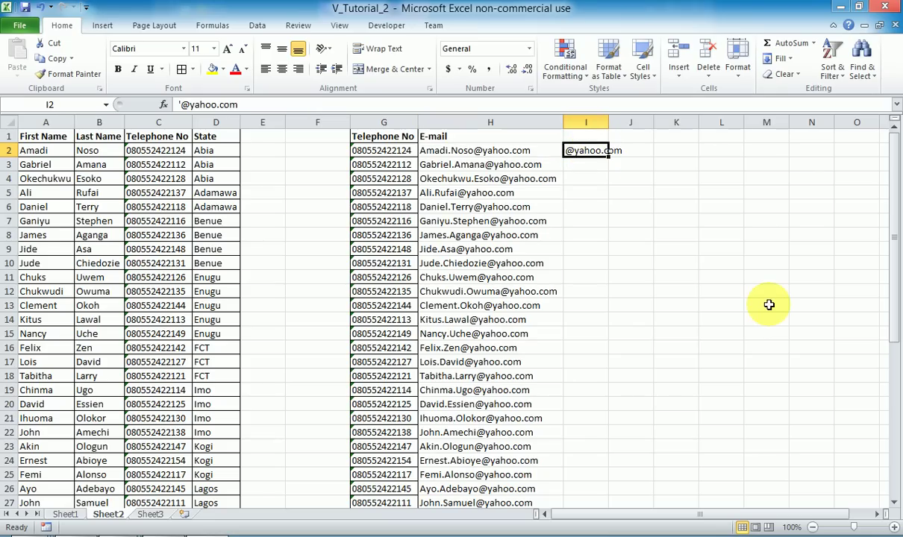
key(Delete)
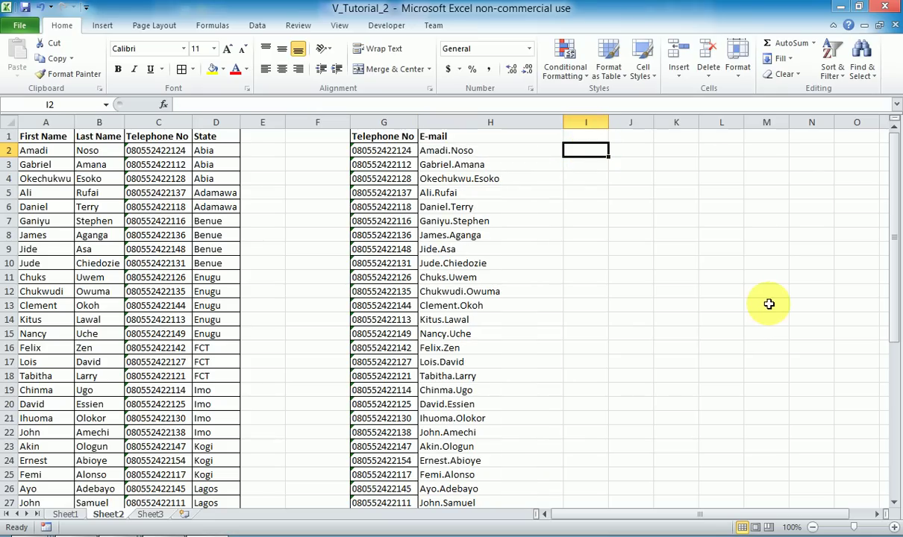
click(526, 147)
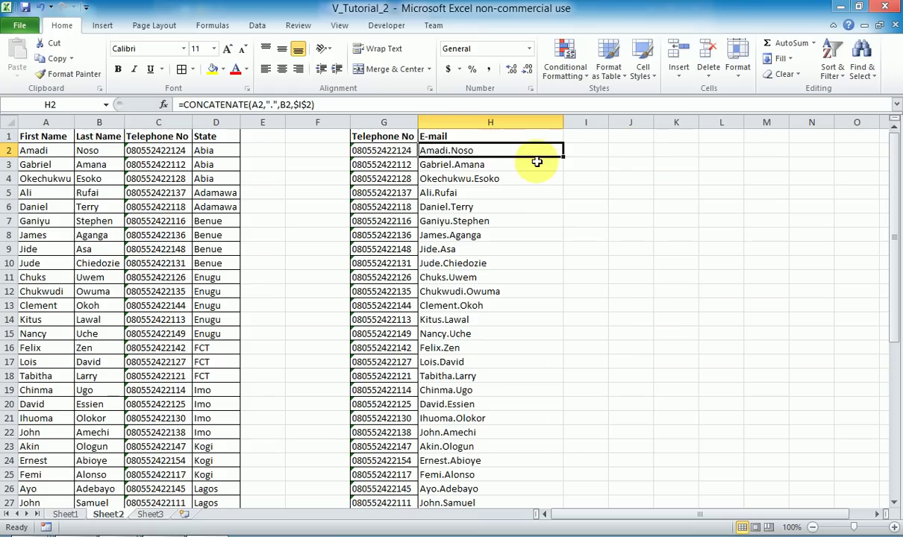
click(585, 152)
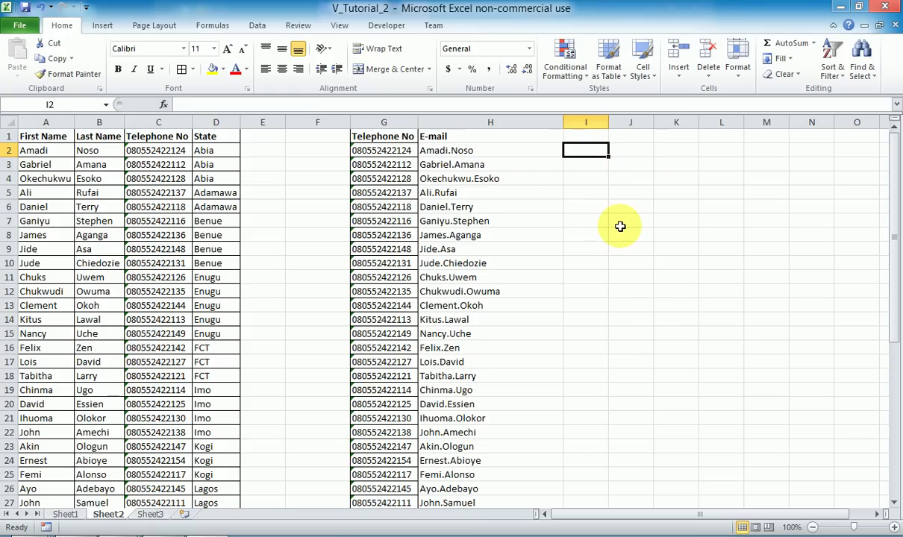
text('@yahoo.com)
key(ctrl+Return)
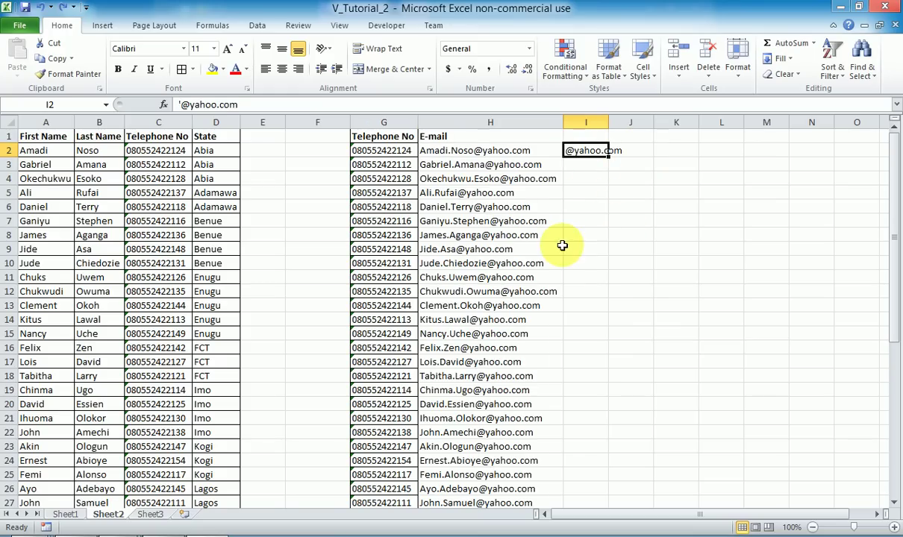
- Copy the E-mail formulas in H2:H45
click(461, 151)
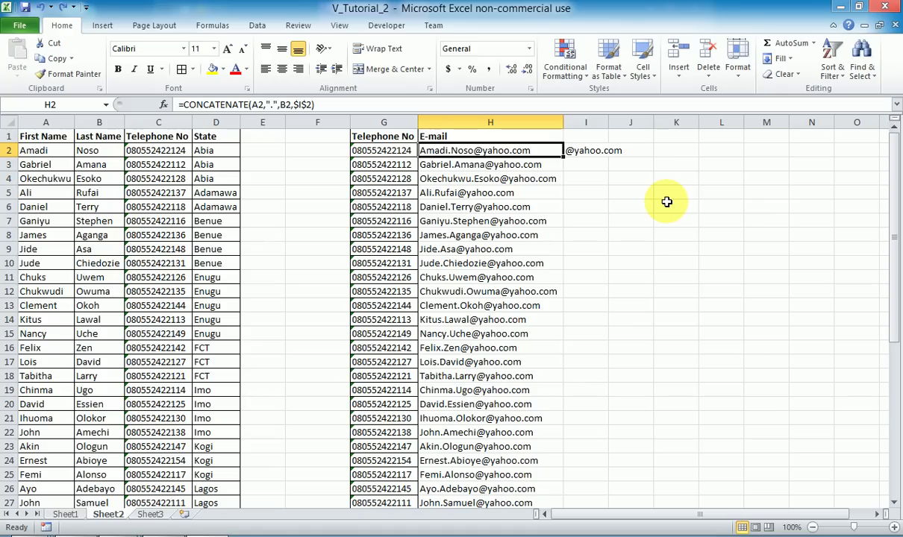
key(ctrl+shift+Down)
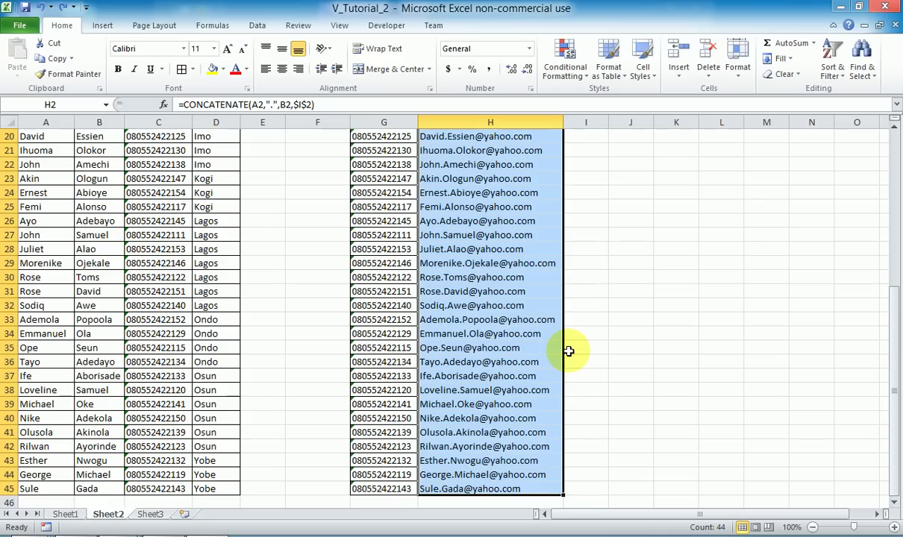
key(ctrl+c)
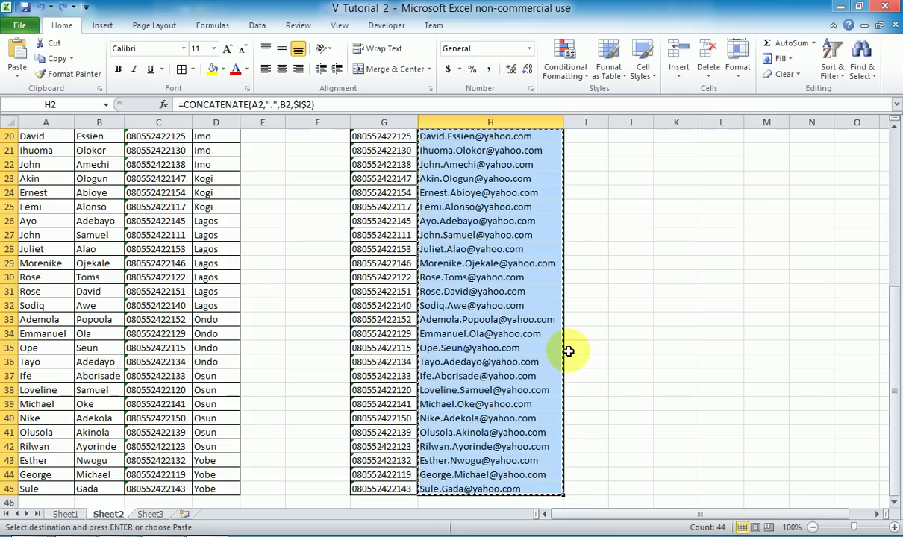
- Paste the copied E-mail range over itself as values, inspect the content of H2, and undo the paste
key(alt)
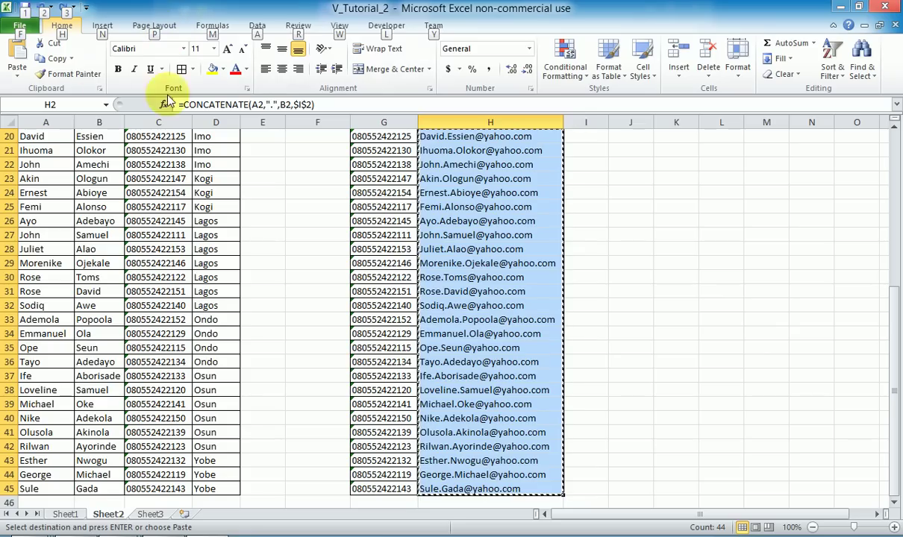
key(h)
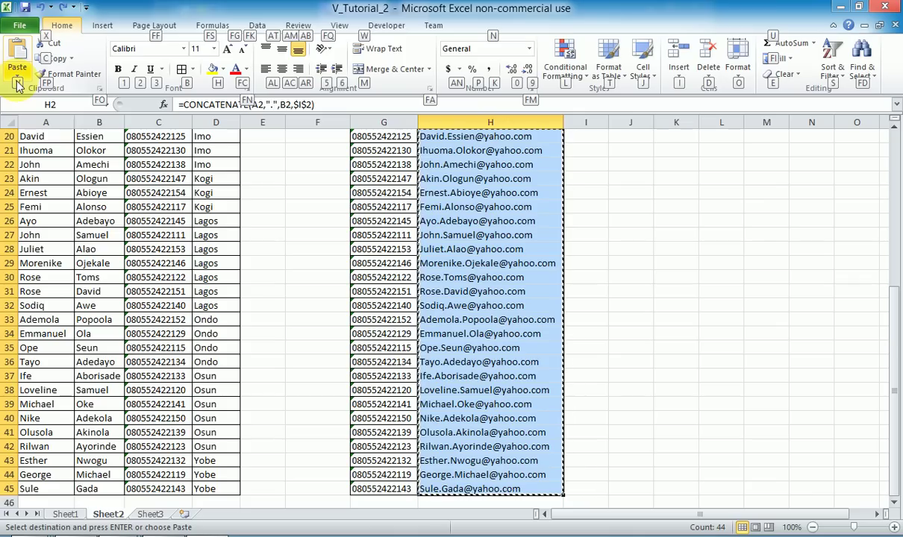
key(v)
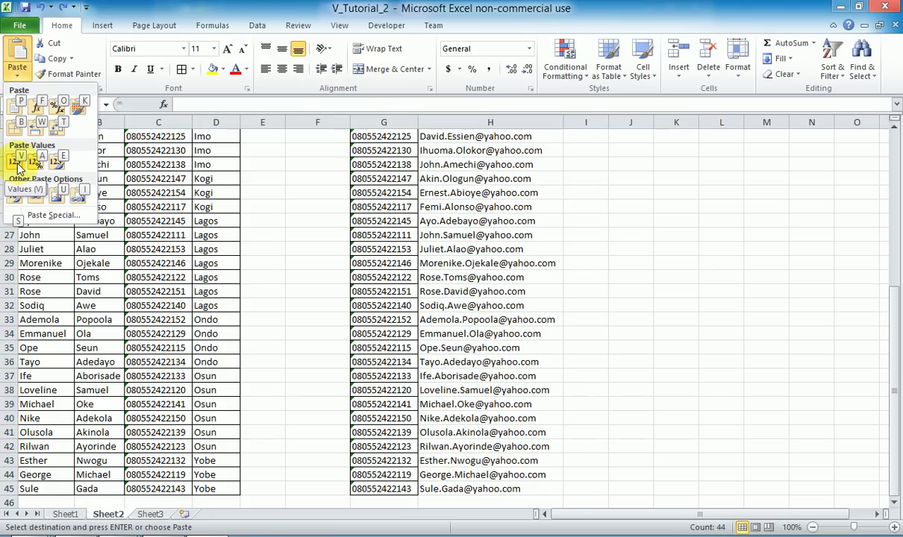
click(95, 161)
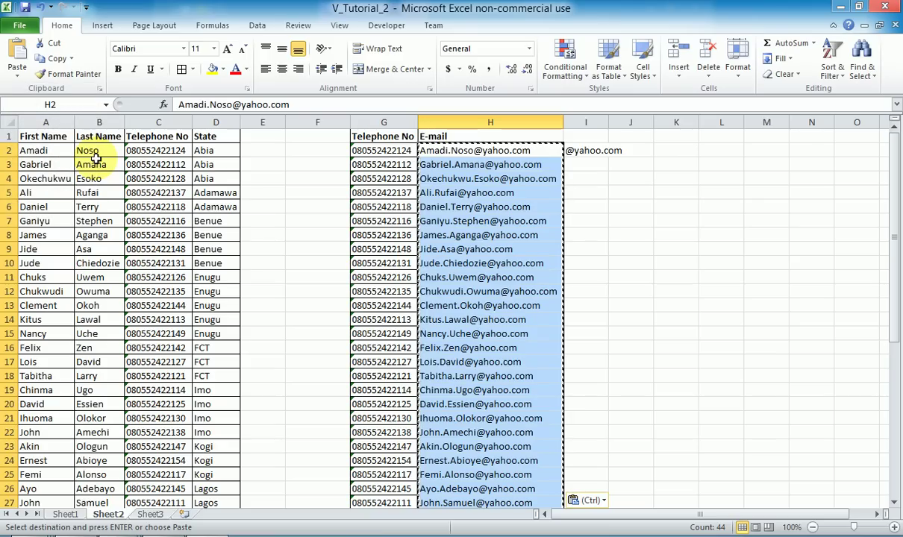
click(461, 150)
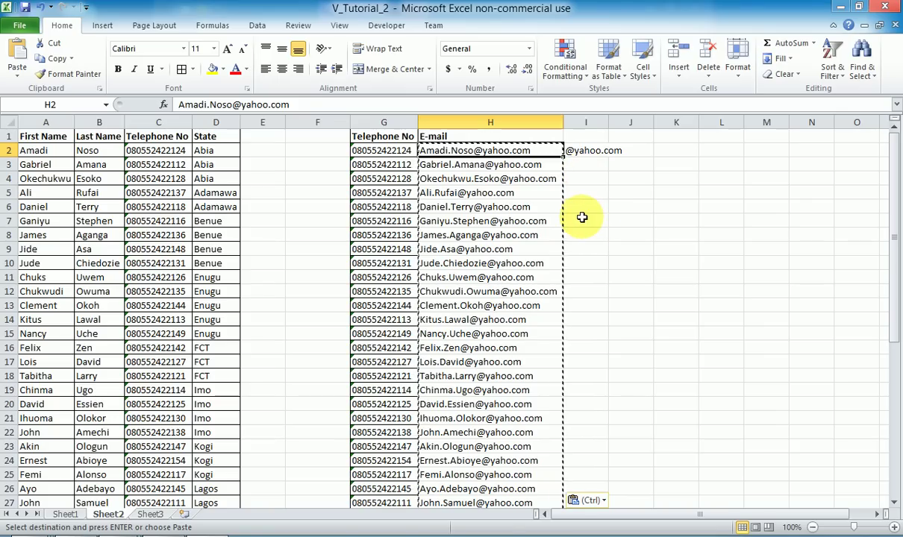
key(ctrl+z)
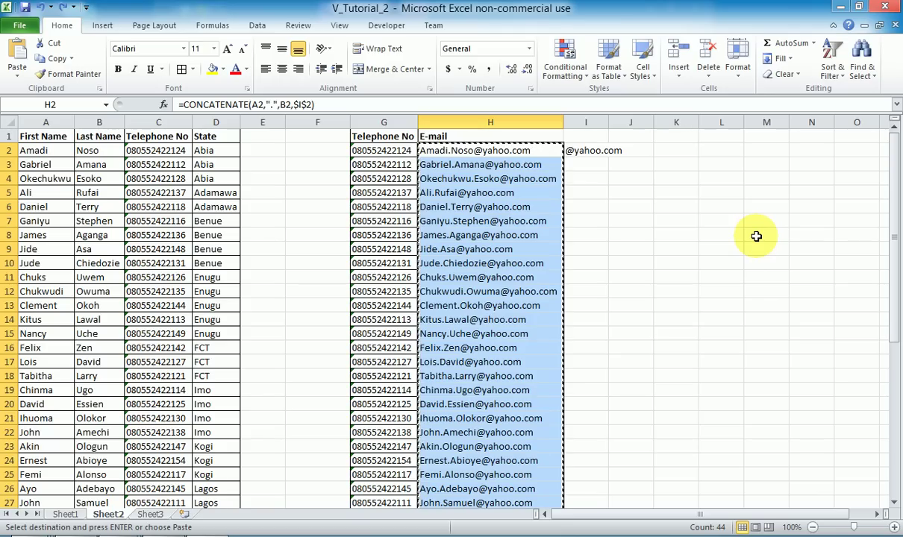
- Replace the E-mail formulas in H2:H45 with their values by pasting the copied range over itself as values only
key(alt)
key(h)
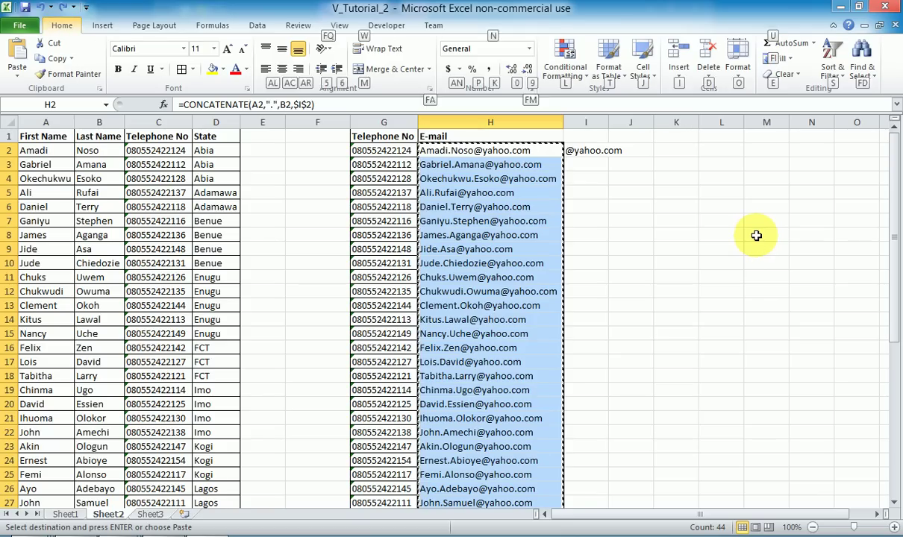
key(v)
key(v)
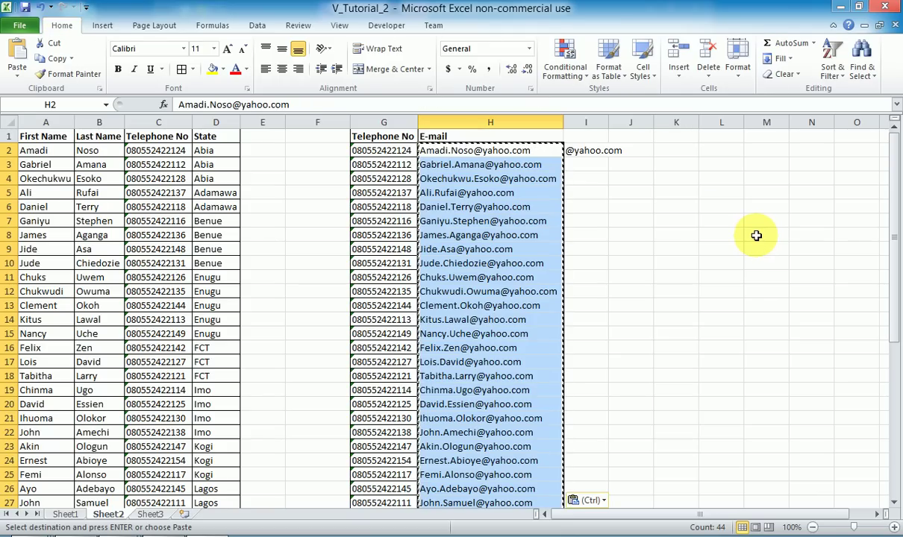
- Delete the helper domain text from cell I2
click(586, 150)
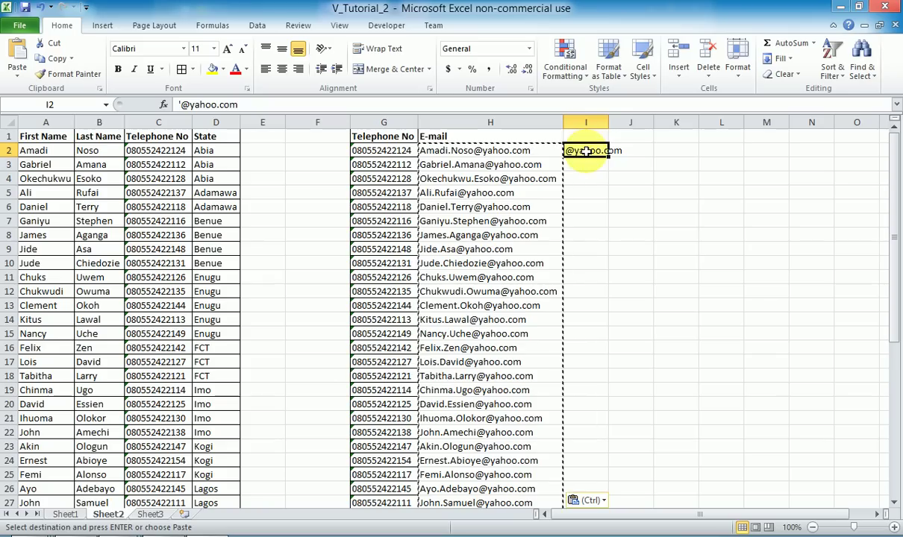
key(Delete)
click(614, 192)
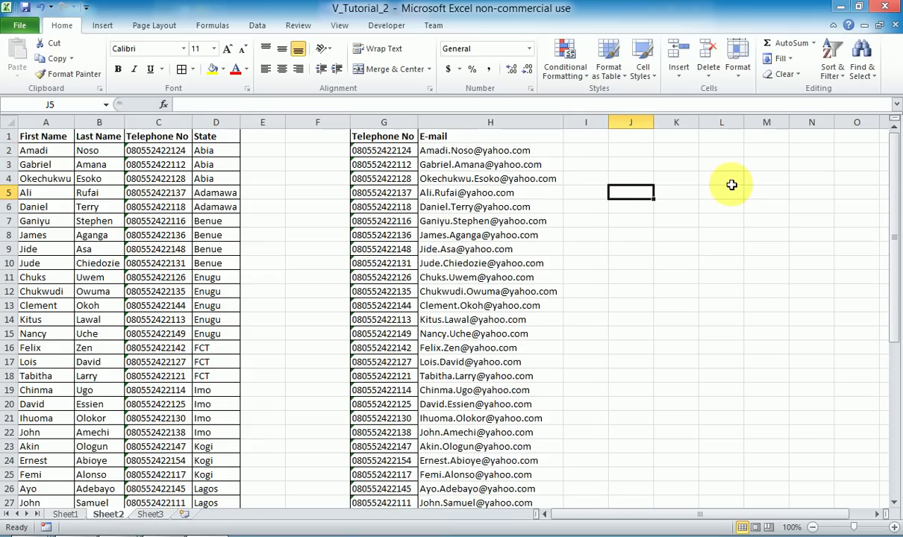
- Apply all borders to the Telephone No and E-mail table in G1:H45 and check it down to the last row
drag(379, 137, 515, 161)
key(ctrl+shift+Down)
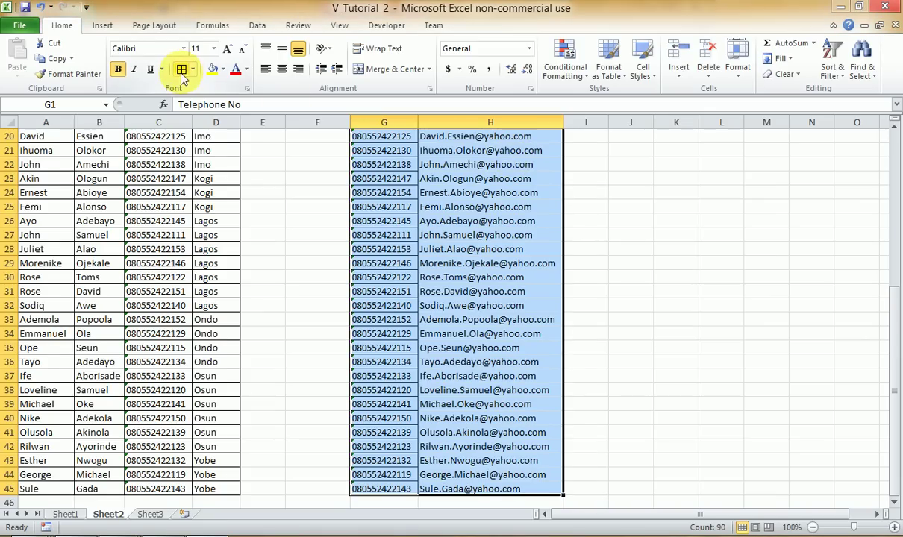
scroll(283, 155, up, 6)
scroll(496, 312, down, 5)
scroll(497, 312, down, 4)
scroll(500, 312, up, 9)
click(665, 265)
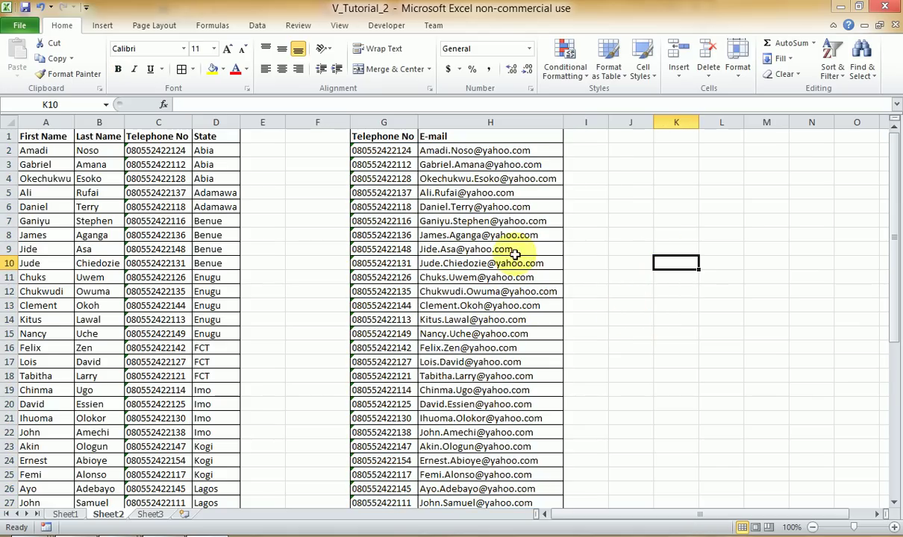
- Sort the Telephone No and E-mail table in G1:H45 by the E-mail column's values in A to Z order
click(380, 153)
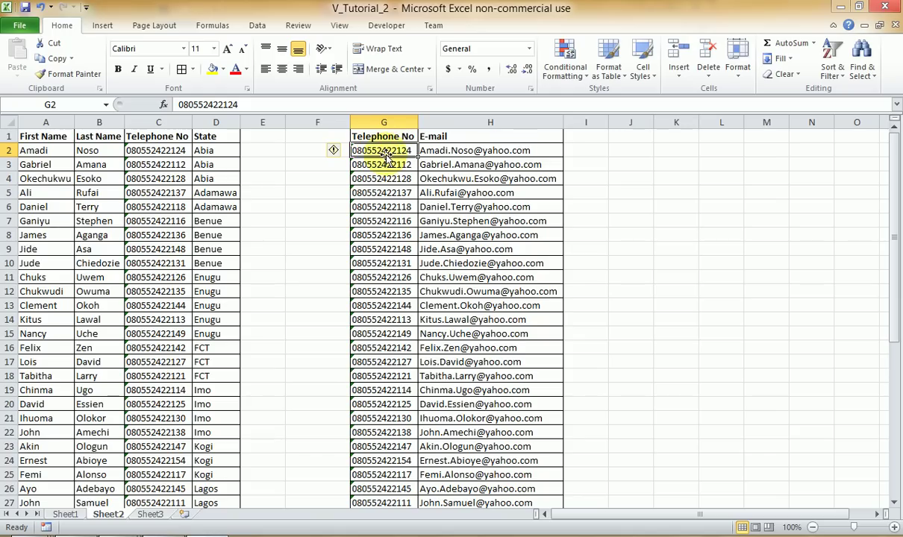
click(437, 137)
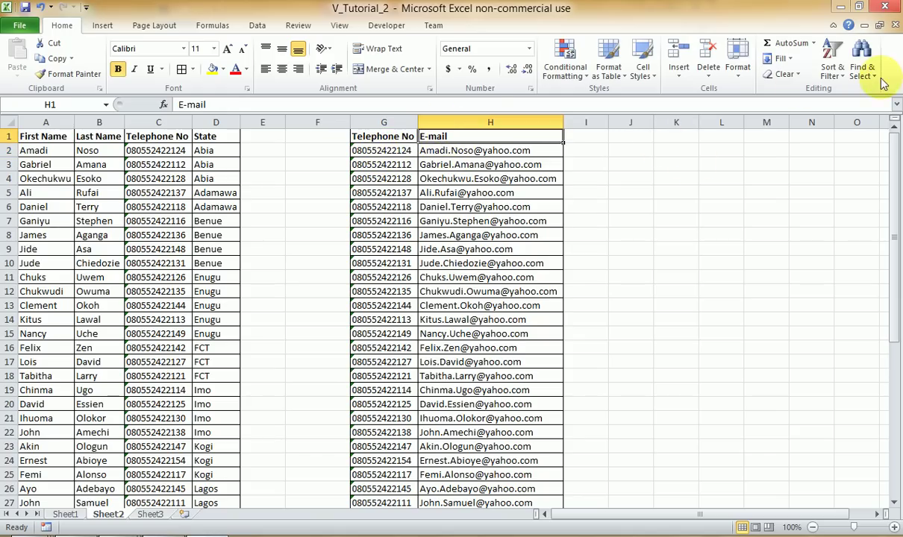
click(833, 71)
click(839, 123)
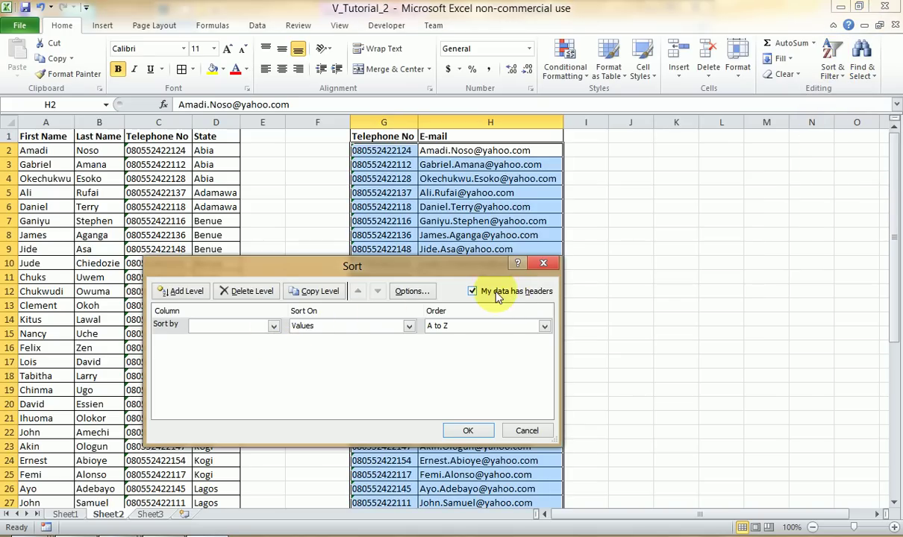
click(274, 326)
click(250, 352)
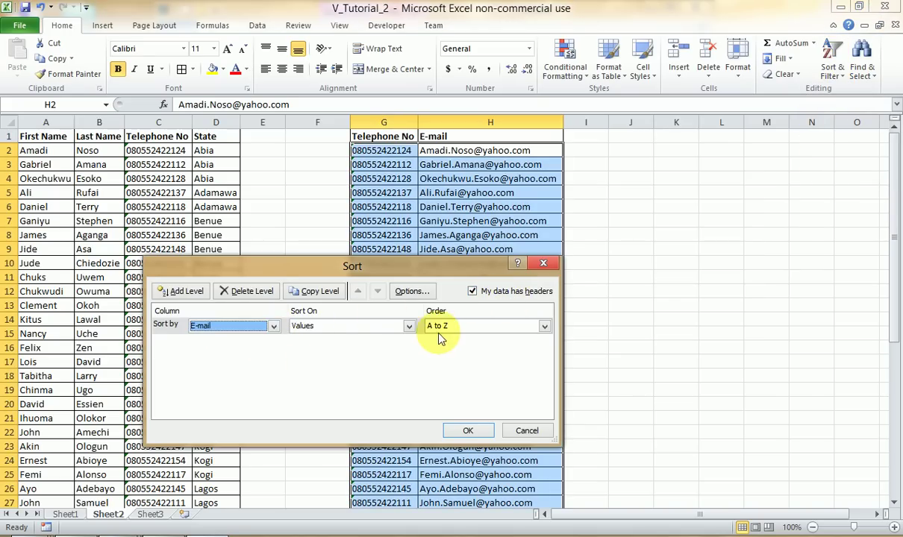
click(468, 431)
click(609, 336)
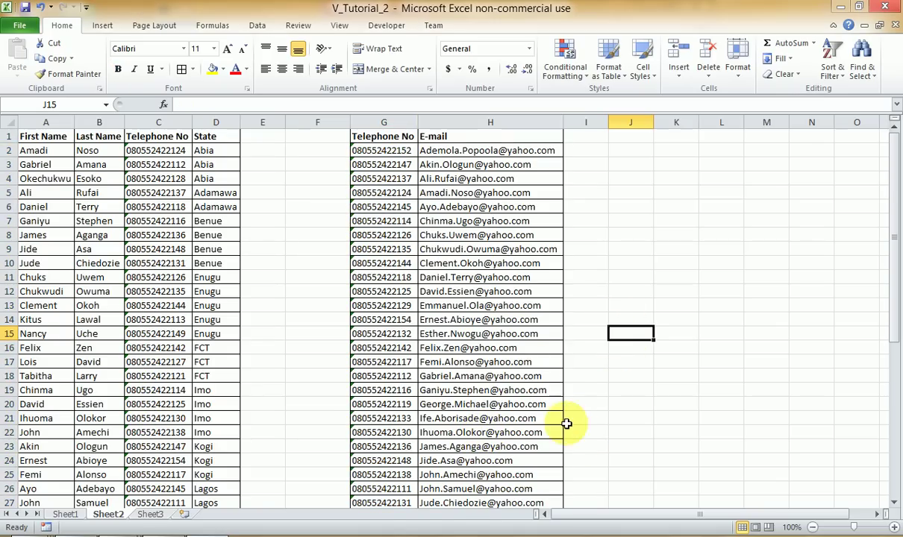
- Copy the sorted E-mail entries in H2:H45 to column E starting at E2 and autofit column E's width
click(463, 153)
key(ctrl+shift+Down)
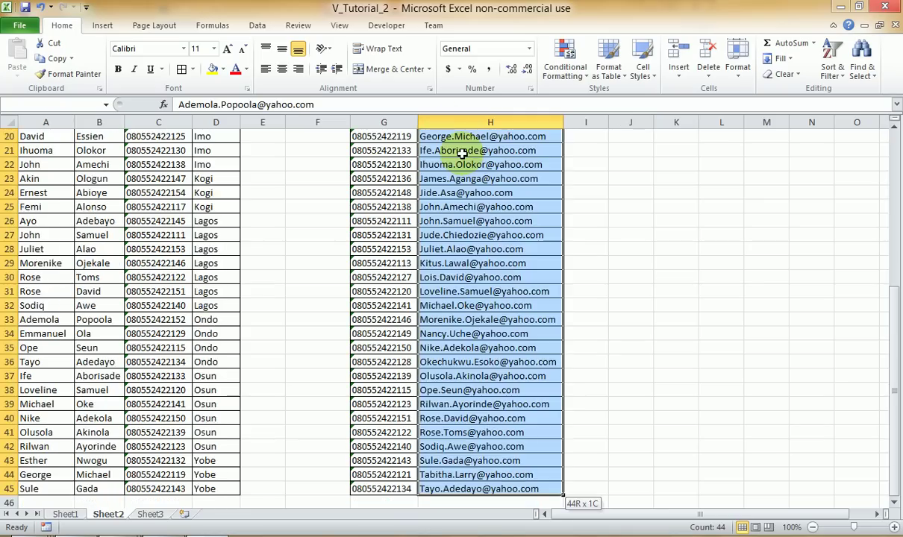
key(ctrl+c)
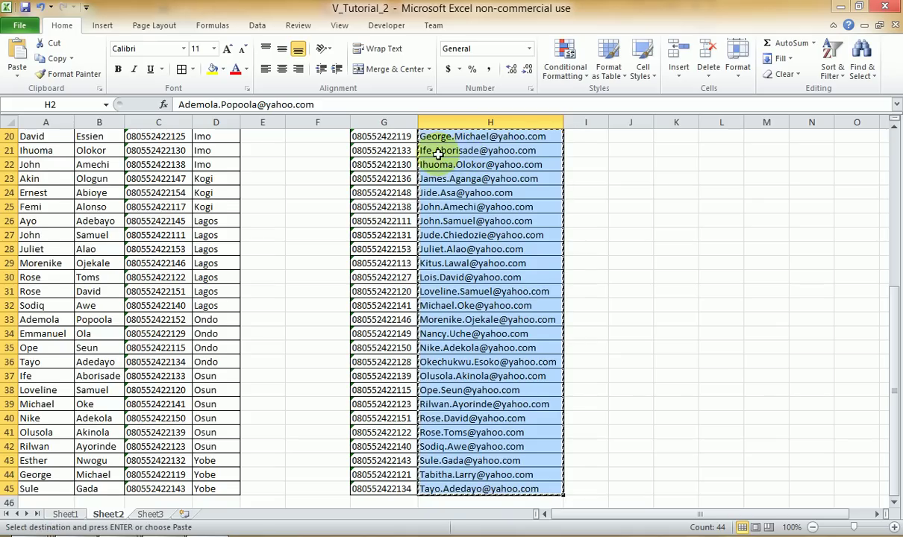
key(ctrl+Up)
key(Left)
key(Left)
key(Left)
key(Left)
key(Up)
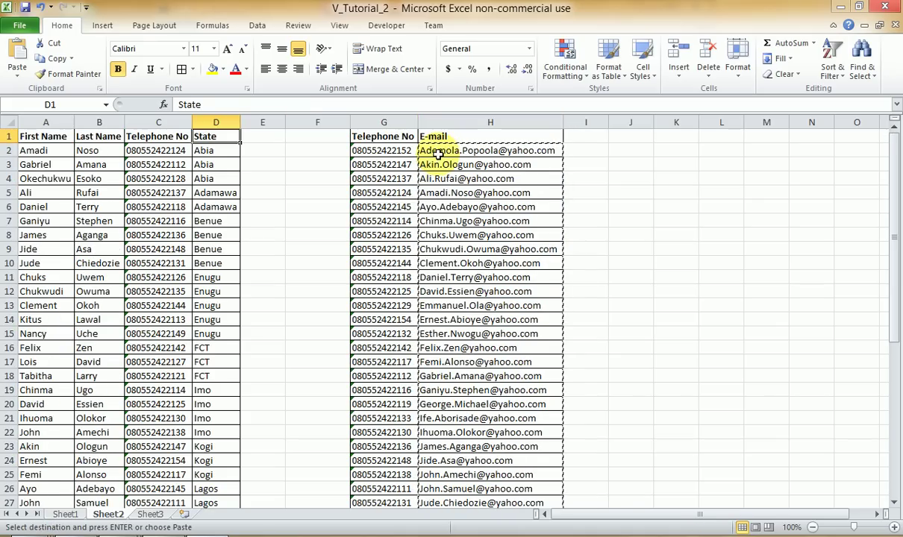
click(251, 147)
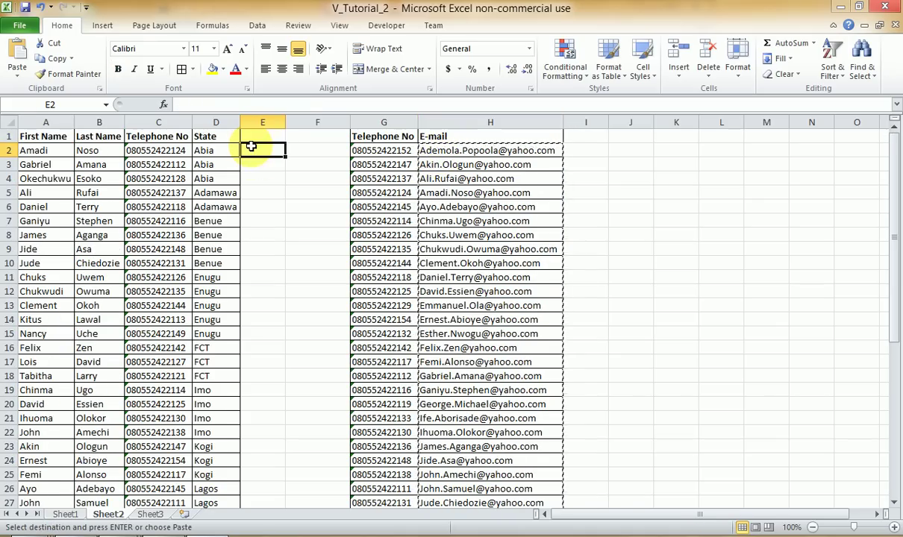
key(ctrl+v)
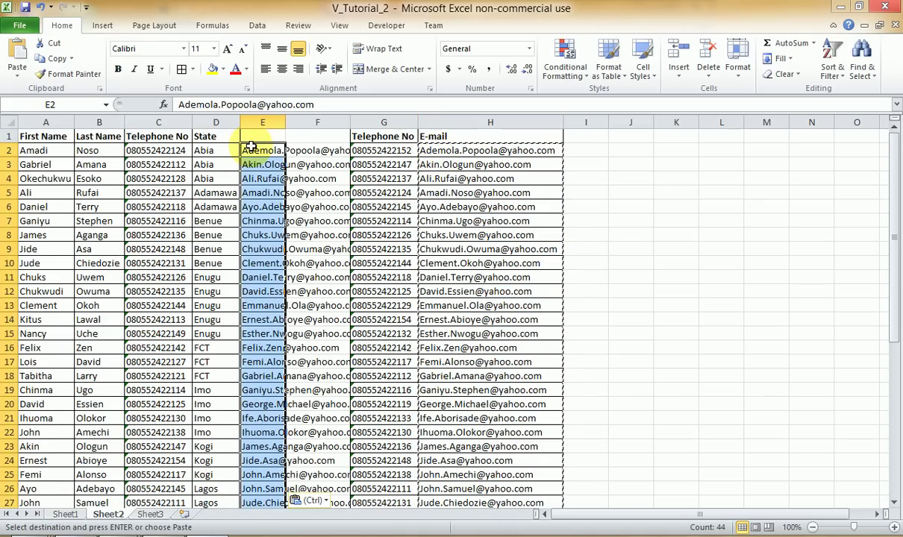
double_click(285, 122)
click(682, 182)
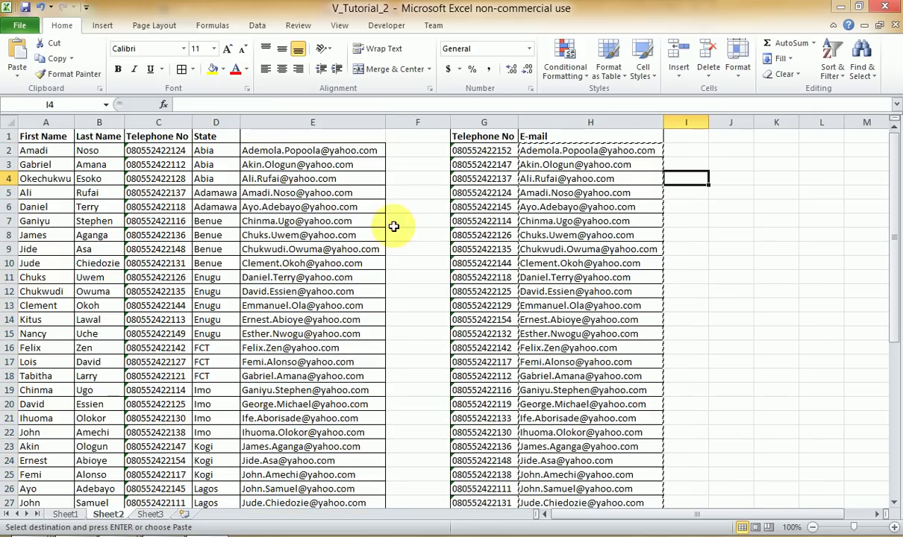
- Compare E2 with the name in A2, cancel the copy selection, and clear the contents of column E
click(274, 150)
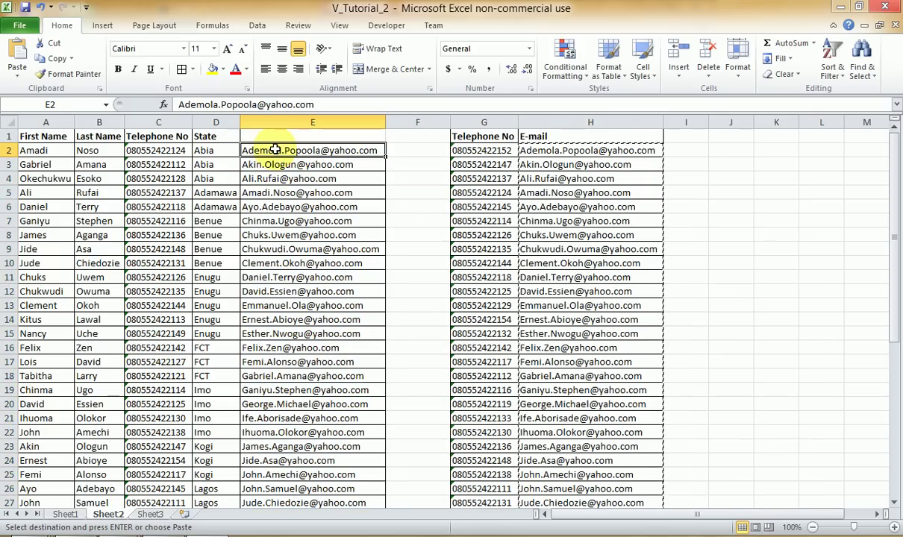
click(69, 151)
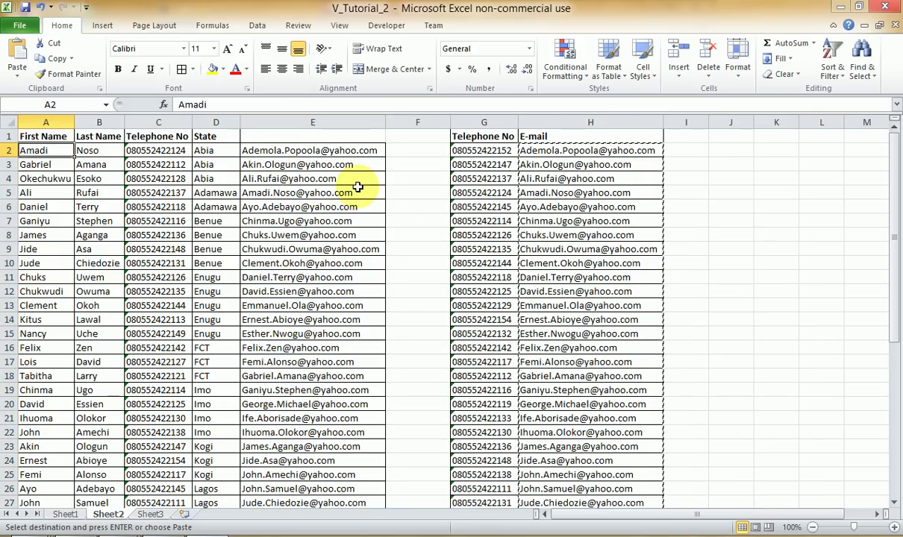
key(Escape)
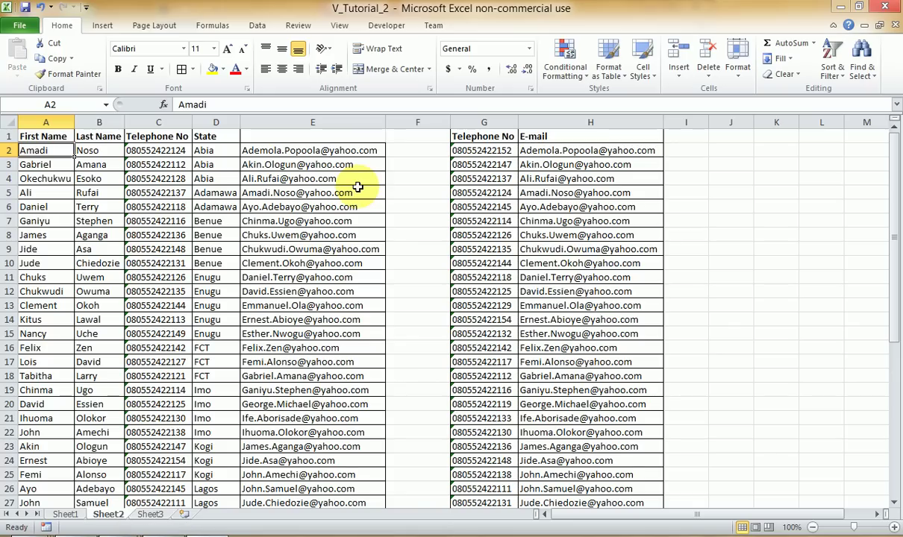
click(299, 121)
key(Delete)
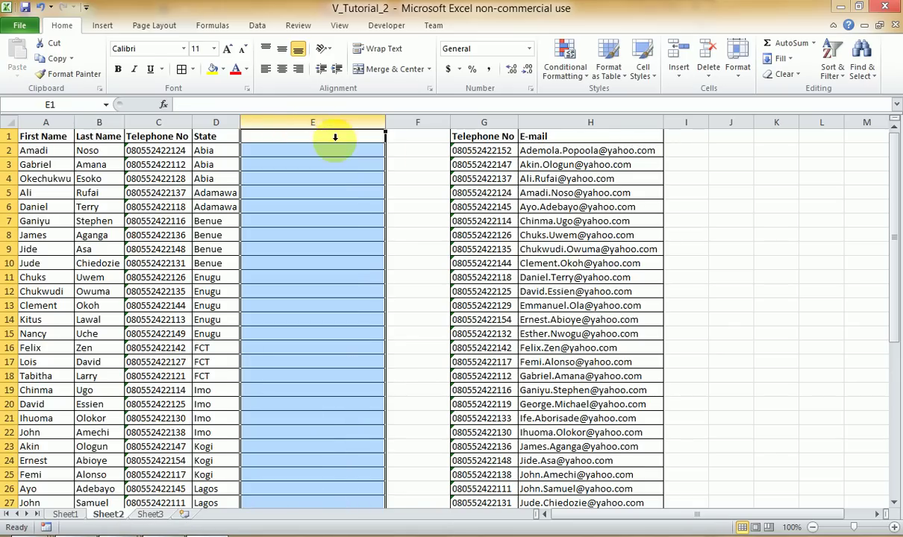
- Check the telephone number in C2, then undo the clearing, widening and pasting in column E and the E-mail sort
click(422, 151)
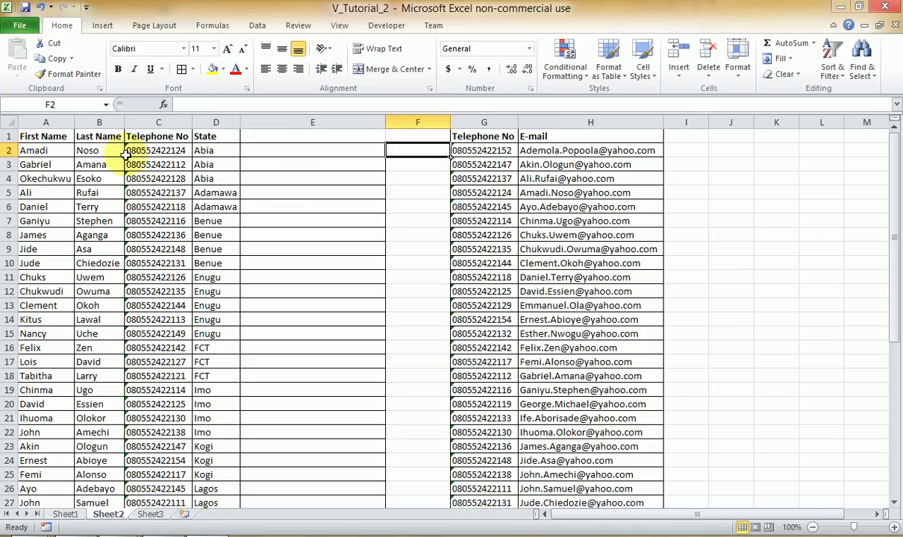
click(152, 151)
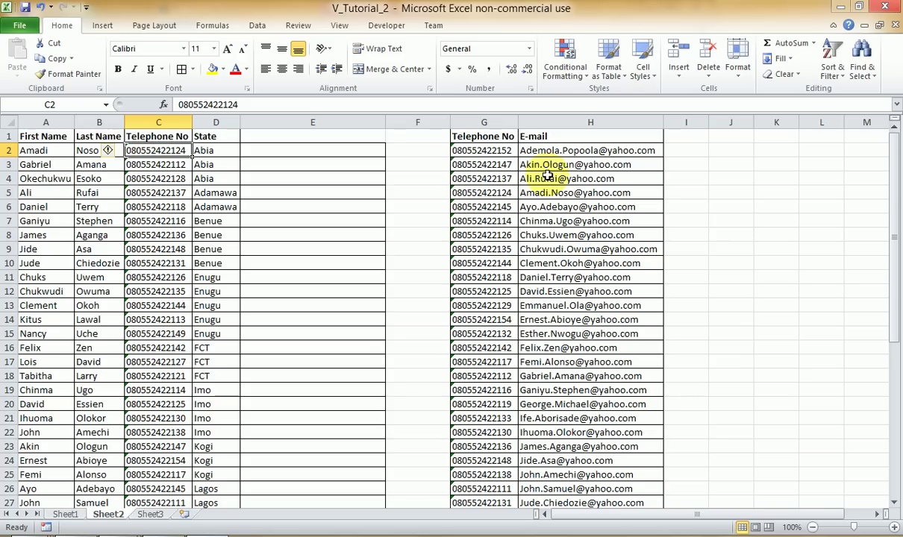
key(ctrl+v)
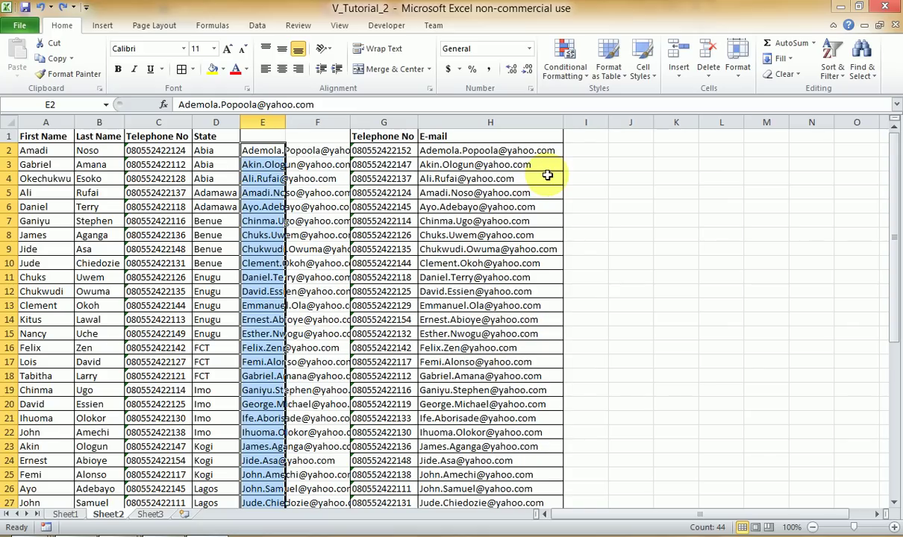
key(ctrl+z)
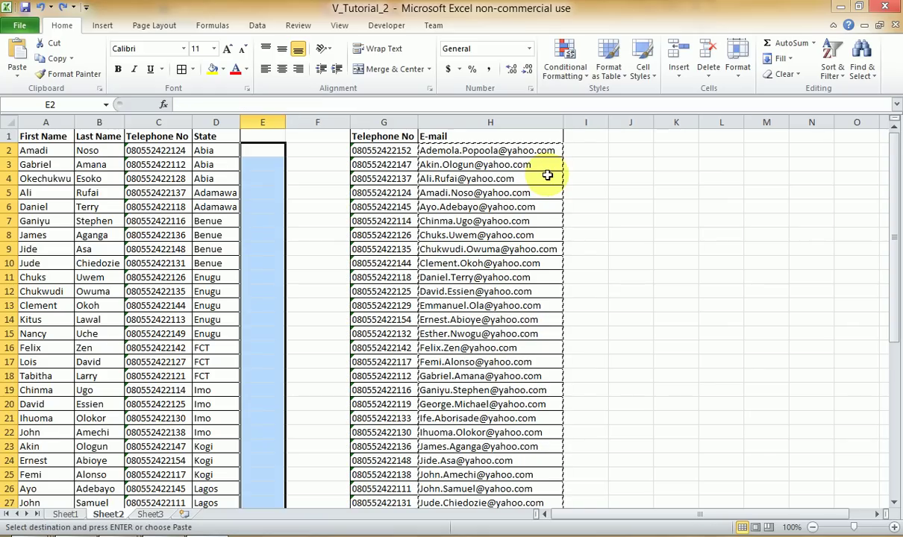
key(ctrl+z)
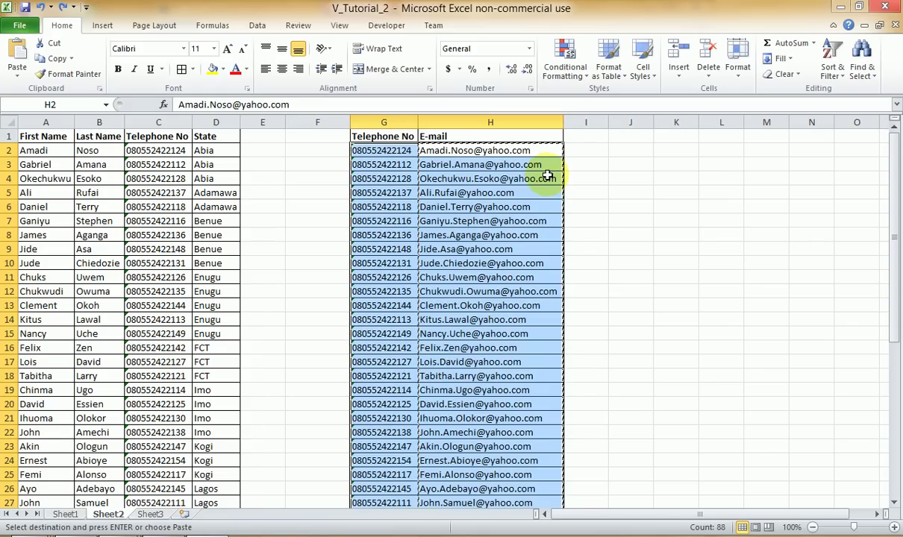
click(587, 146)
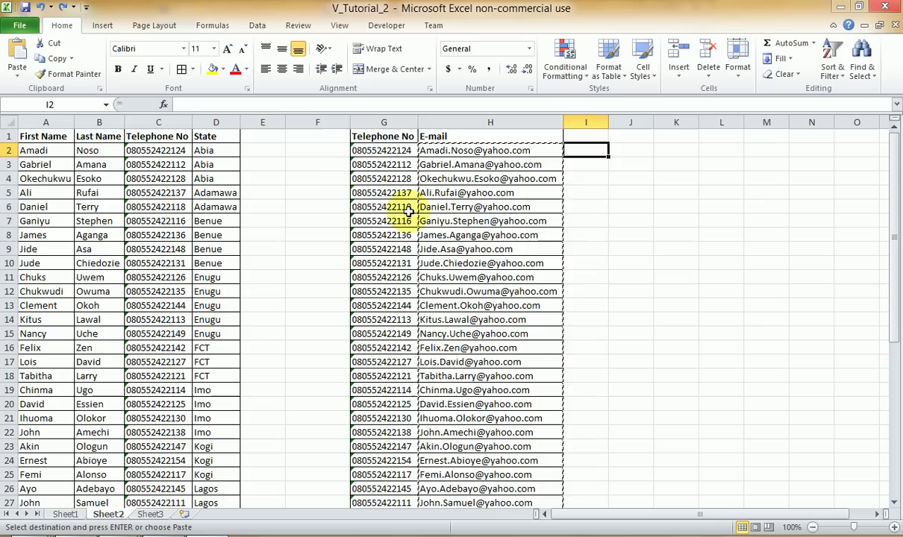
- Enter the header E-mail in cell E1 beside the State column
click(262, 135)
text(E-mail)
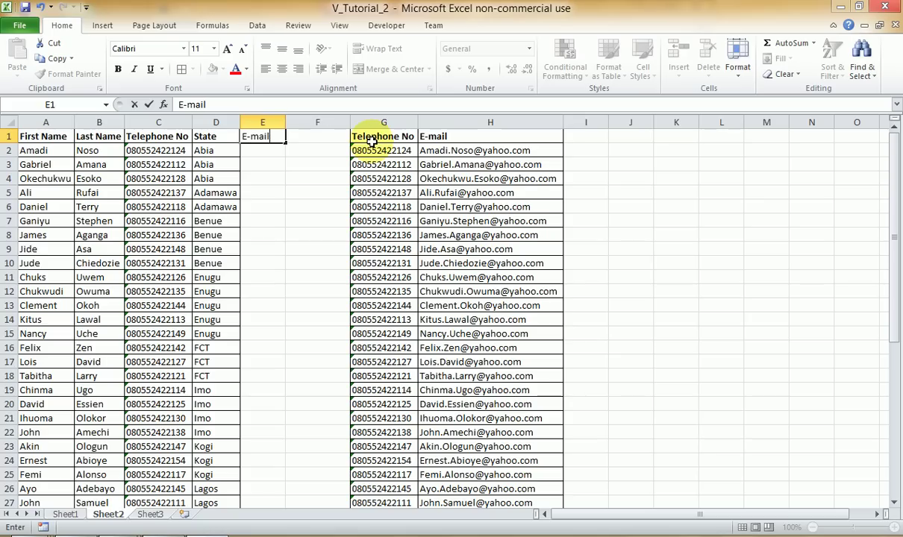
key(Return)
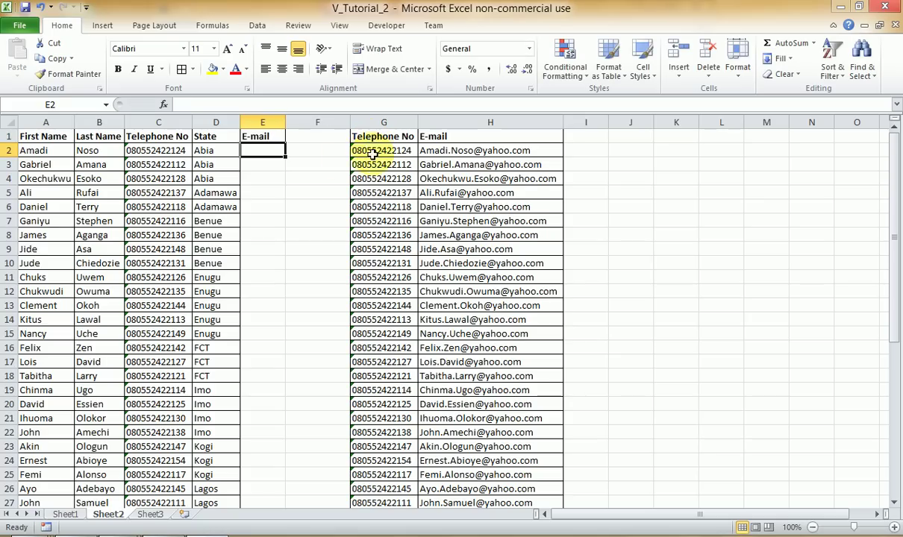
- Copy the E-mail entries in H2:H45 into column E starting at E2 and autofit column E's width
click(460, 152)
key(ctrl+shift+Down)
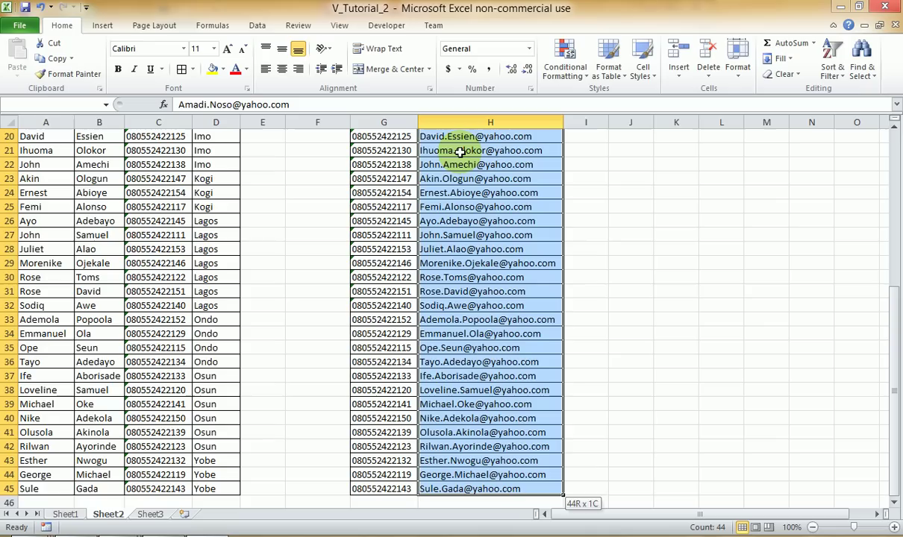
key(ctrl+c)
key(Left)
key(Left)
key(Left)
key(Left)
key(Up)
key(Right)
key(Down)
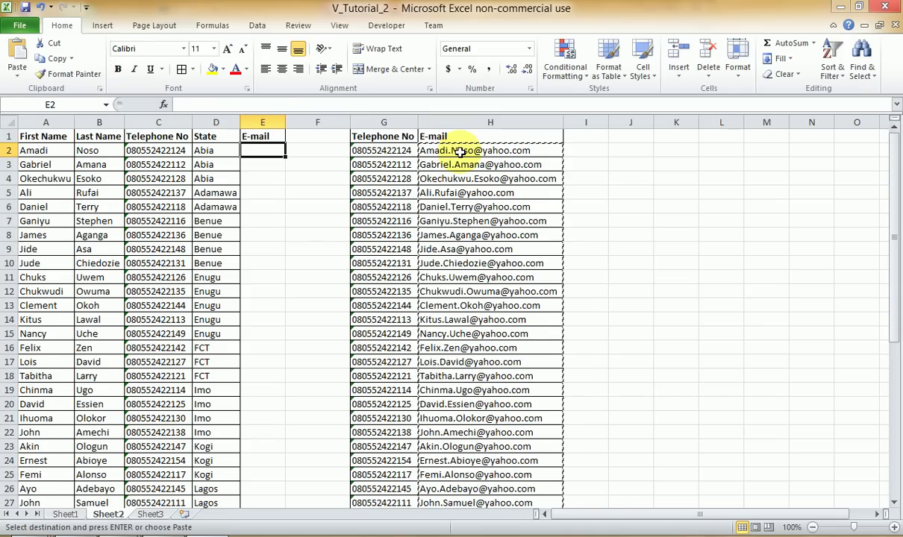
key(ctrl+v)
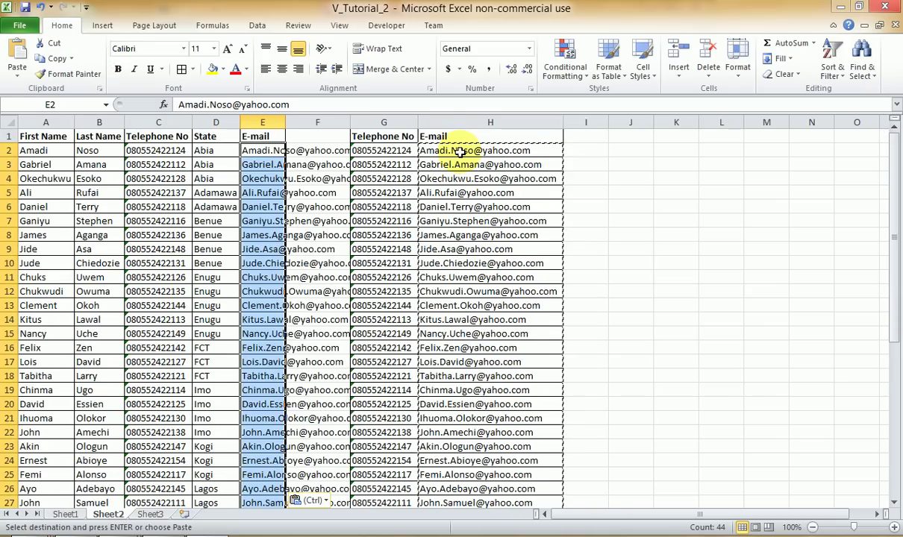
double_click(285, 123)
click(418, 159)
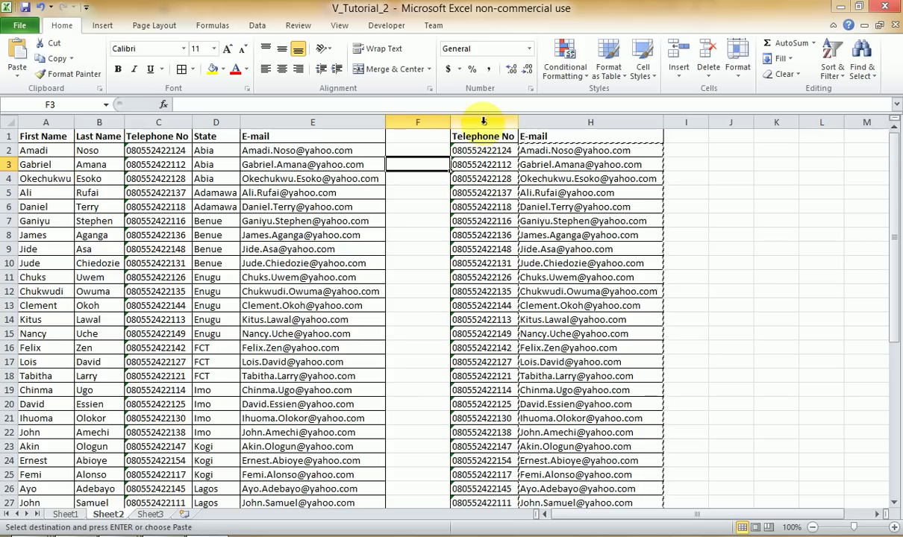
- Examine the Telephone No and E-mail table in columns G:H against the main table in columns A:E
drag(483, 121, 622, 138)
drag(26, 121, 252, 156)
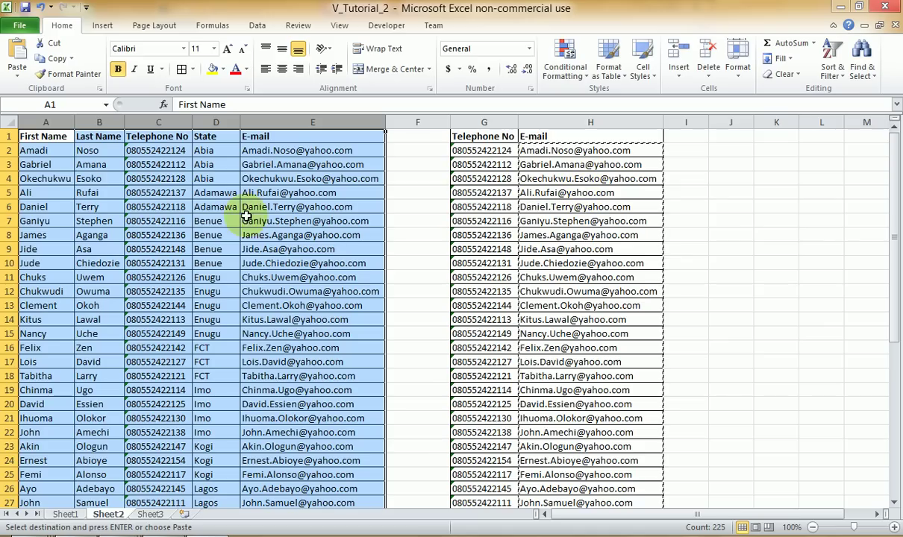
click(452, 150)
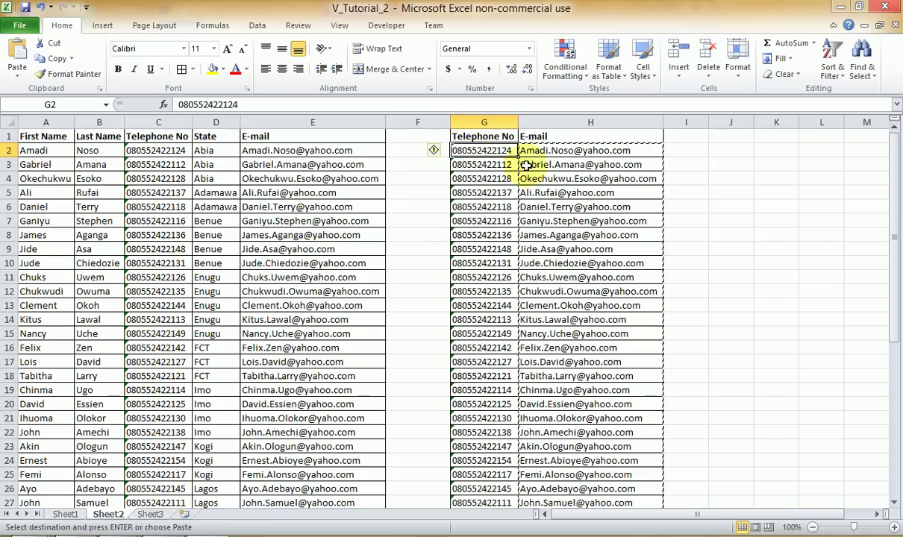
- Paste the copied E-mail range over column E again from E2 and compare the telephone numbers in G2 and C2
drag(560, 148, 561, 161)
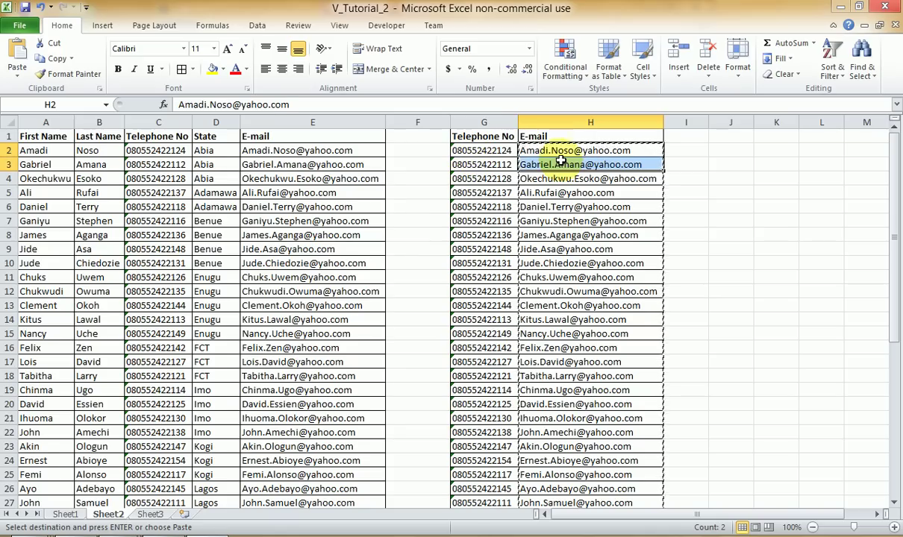
key(ctrl+shift+Down)
key(Left)
key(Left)
key(Left)
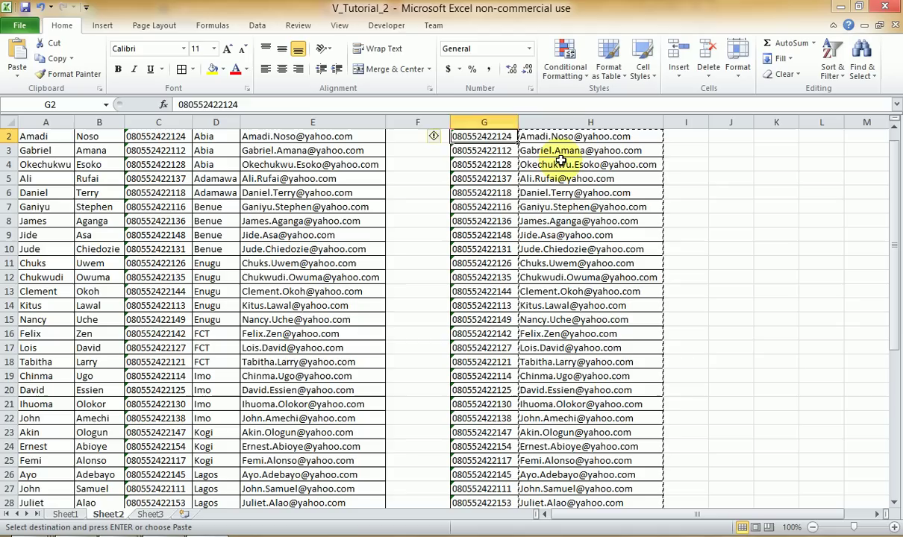
key(ctrl+v)
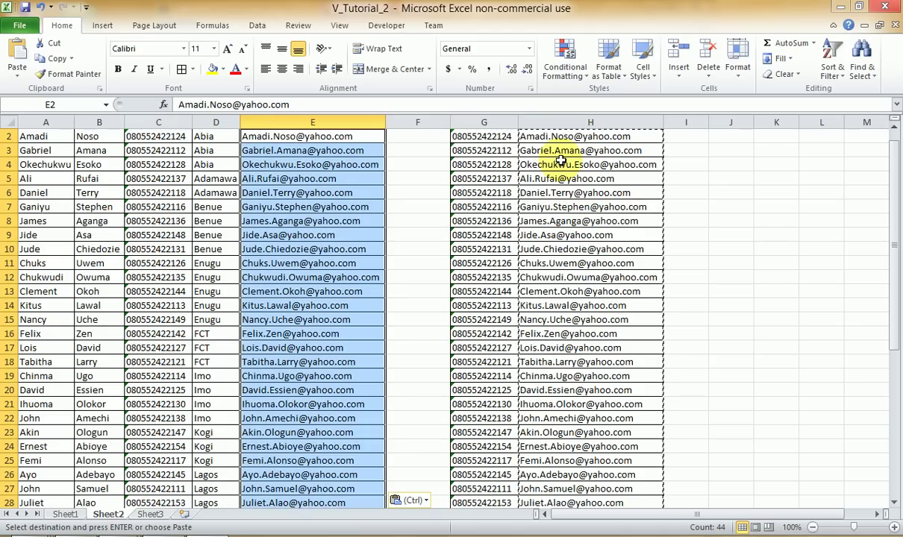
scroll(544, 220, up, 1)
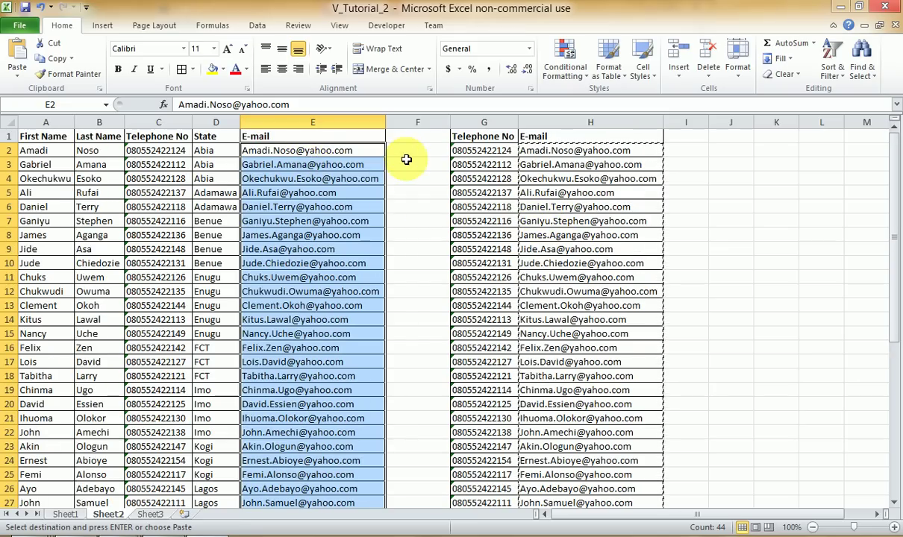
click(494, 151)
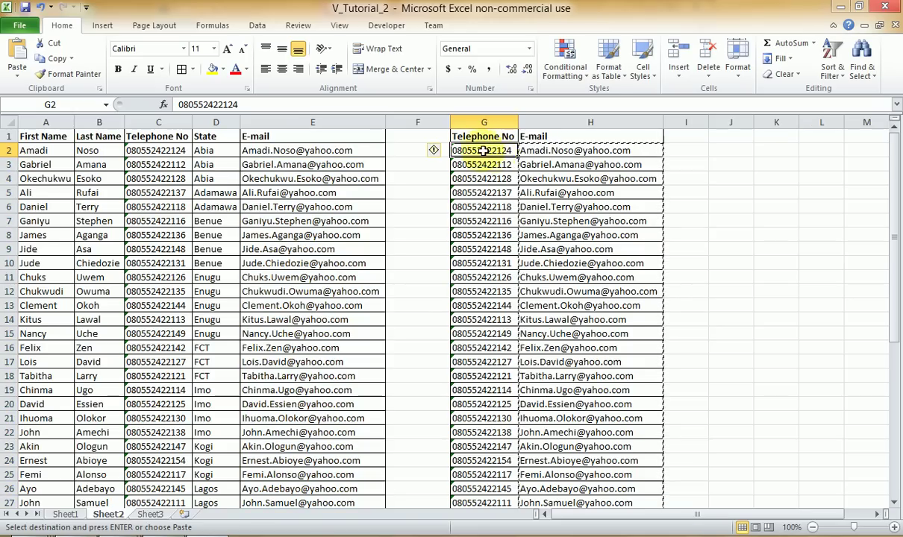
click(151, 152)
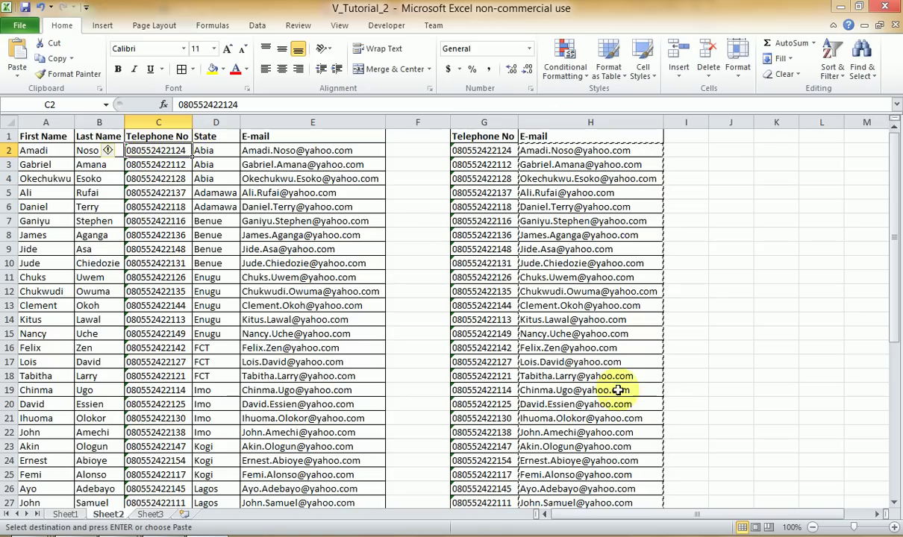
- Clear the pasted E-mail entries from E2:E45, keeping the E-mail header in E1
click(557, 151)
click(295, 149)
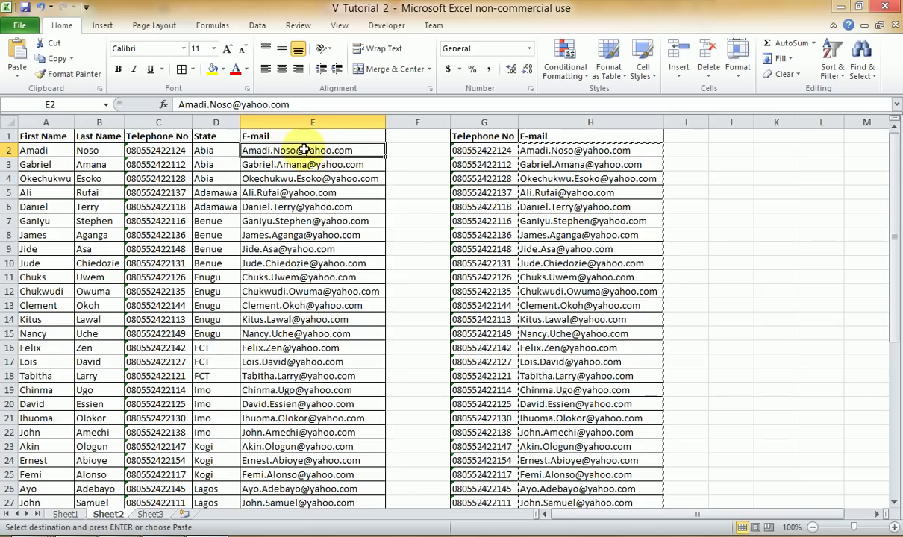
key(ctrl+shift+Down)
key(Delete)
scroll(302, 147, up, 7)
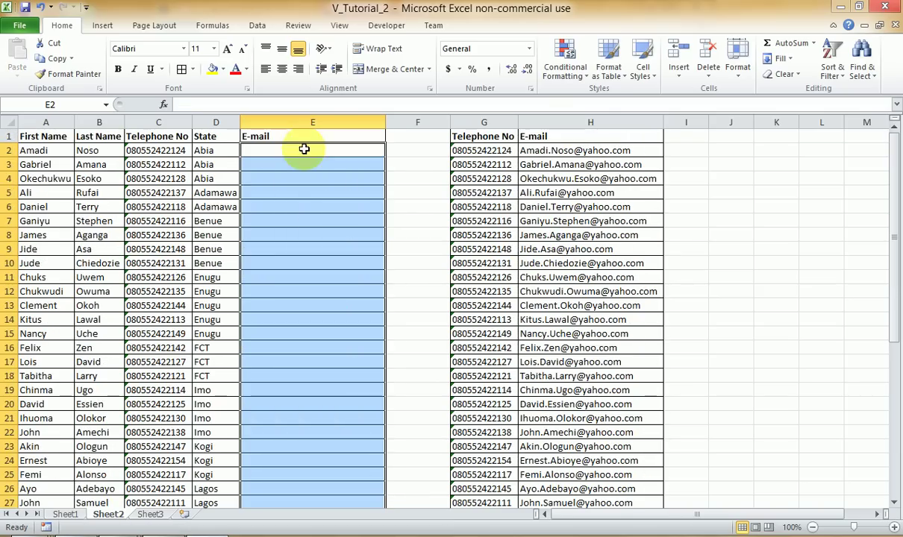
- Sort the Telephone No and E-mail table in columns G:H by E-mail values from A to Z
click(544, 137)
key(ctrl+b)
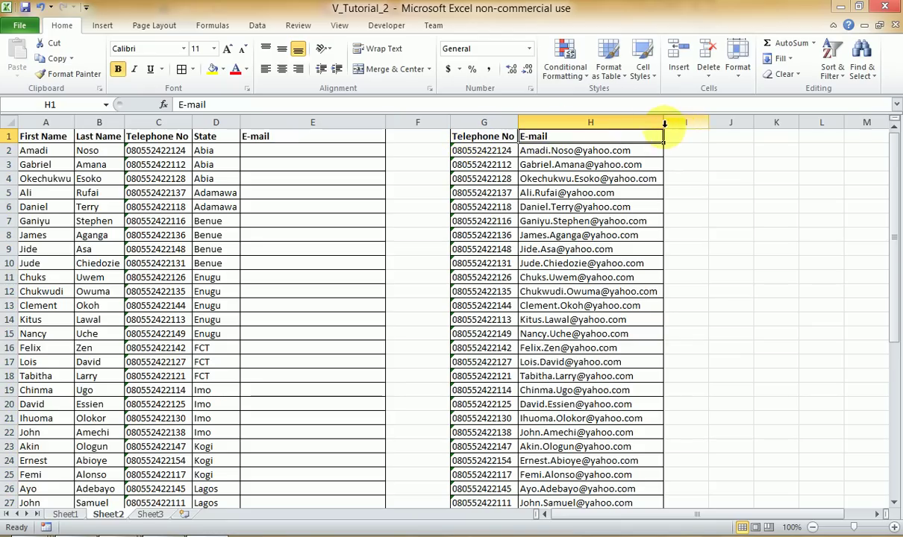
click(833, 75)
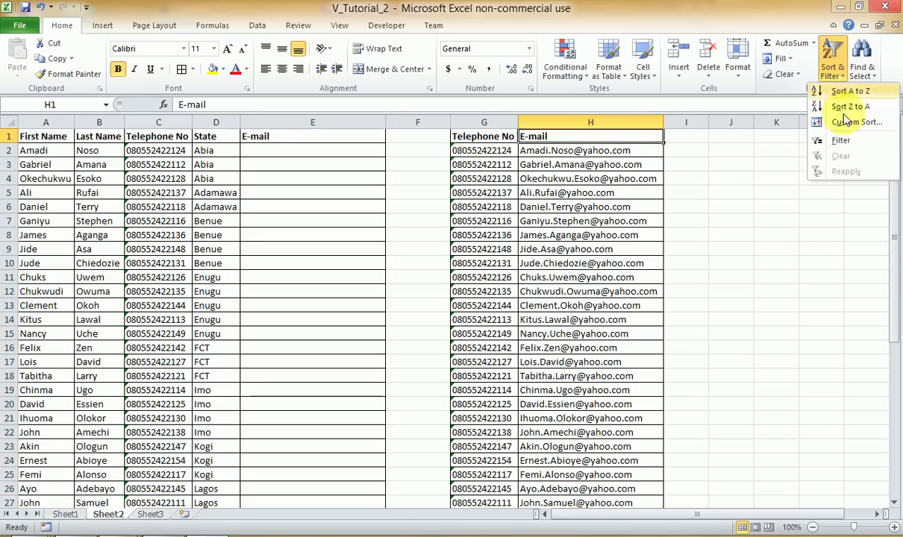
click(854, 64)
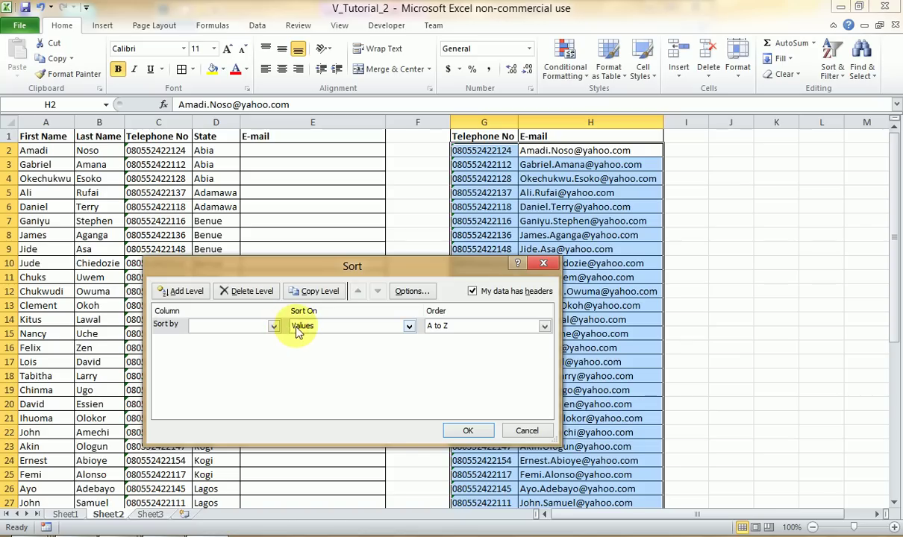
click(273, 326)
click(215, 349)
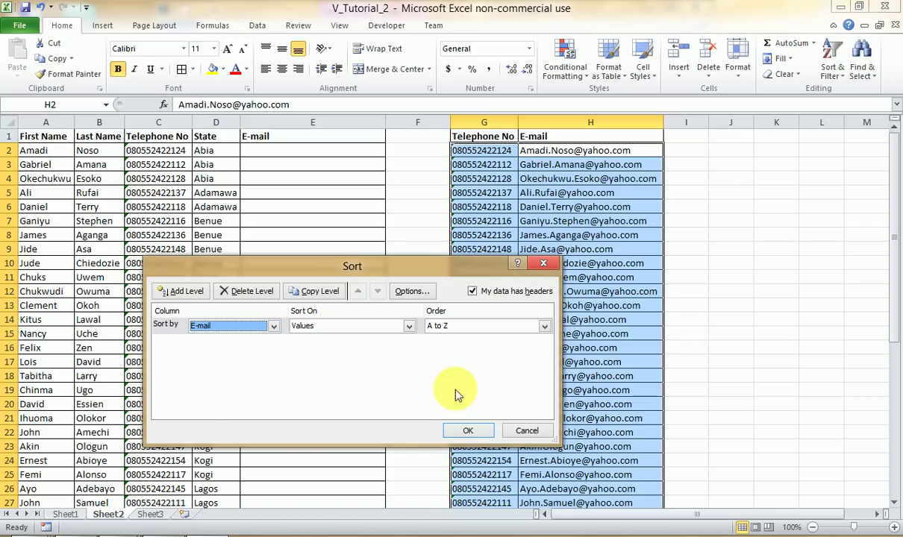
click(468, 432)
click(530, 305)
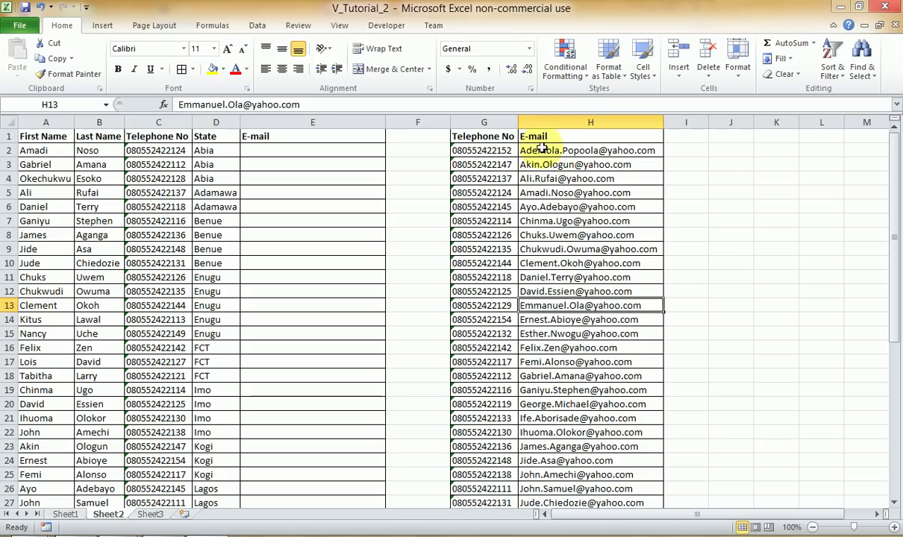
- Start a VLOOKUP formula in E2 with C2 as the lookup value and G1:H45 as the table array
click(268, 150)
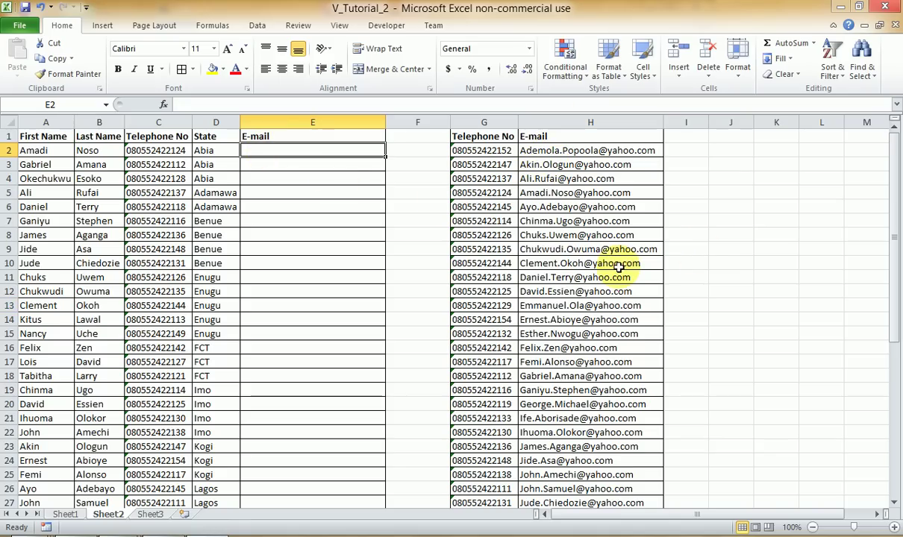
text(=)
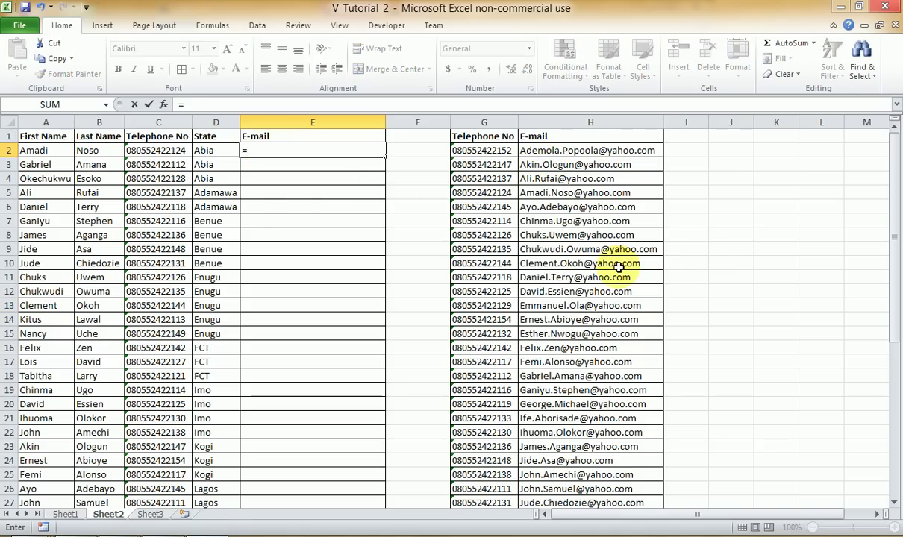
text(vloo)
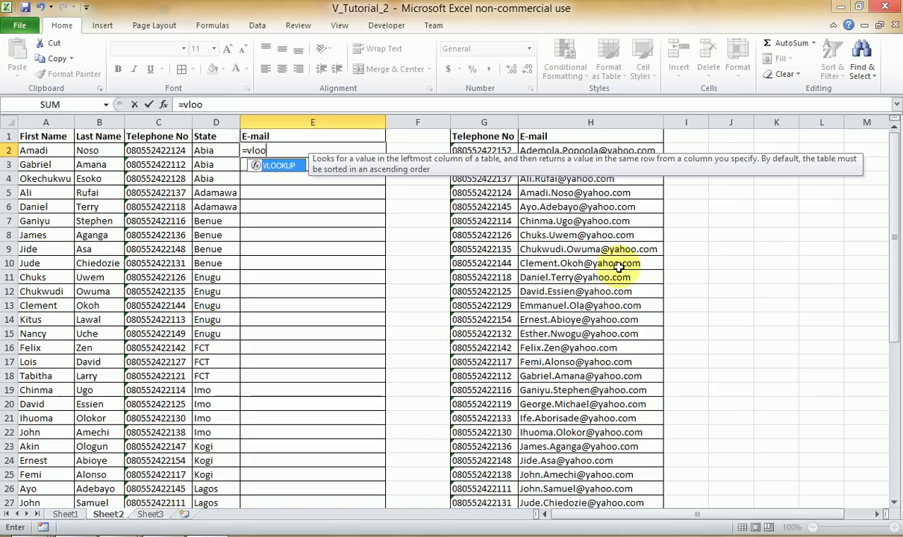
key(Tab)
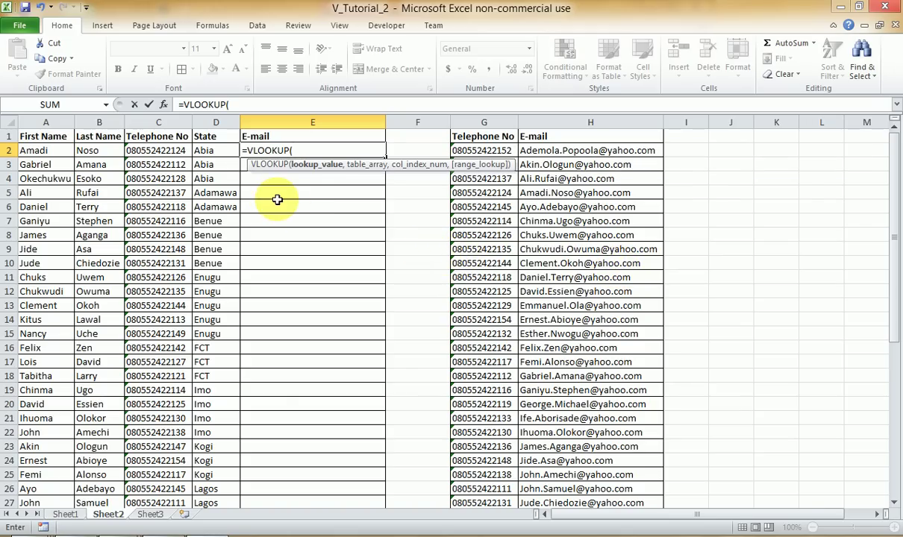
click(152, 149)
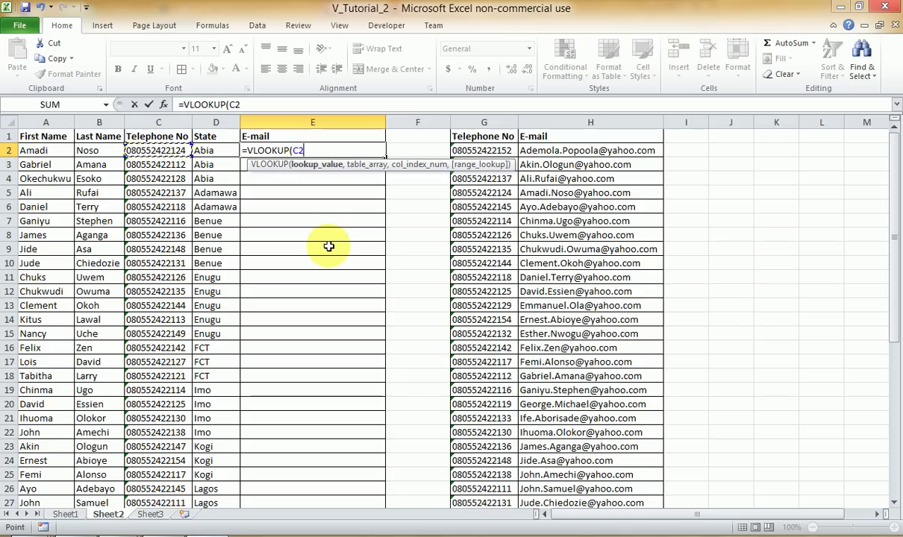
text(,)
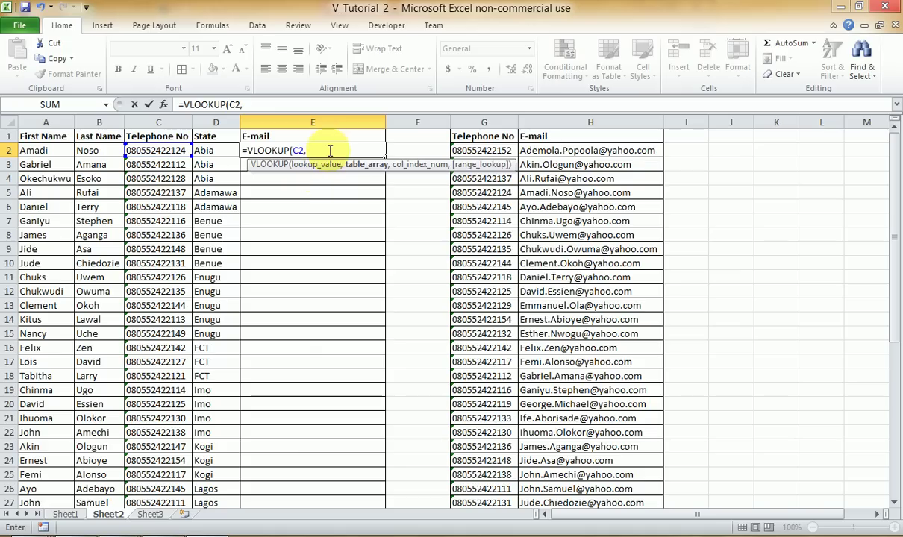
drag(472, 138, 635, 477)
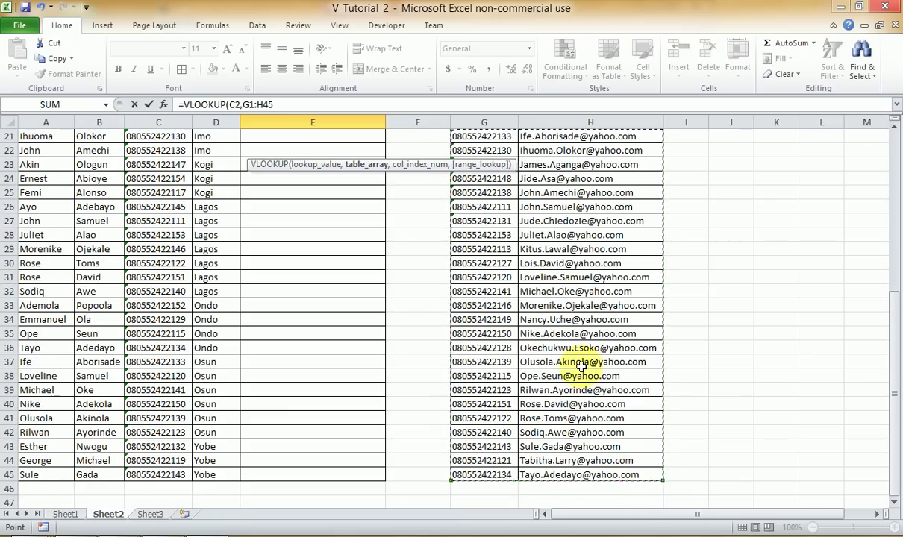
- Examine the selected lookup range G1:H45 and the empty E-mail column down to row 45
scroll(581, 366, up, 2)
scroll(581, 366, up, 5)
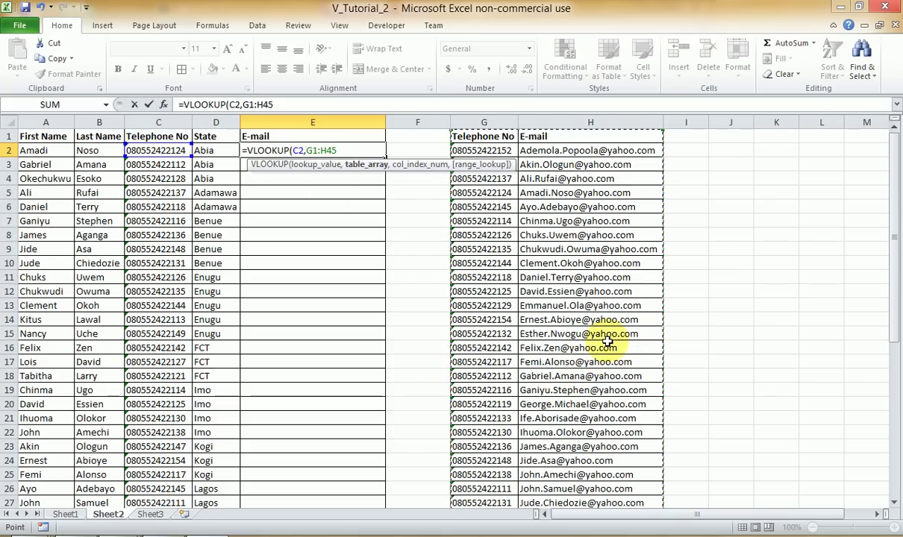
scroll(609, 341, down, 5)
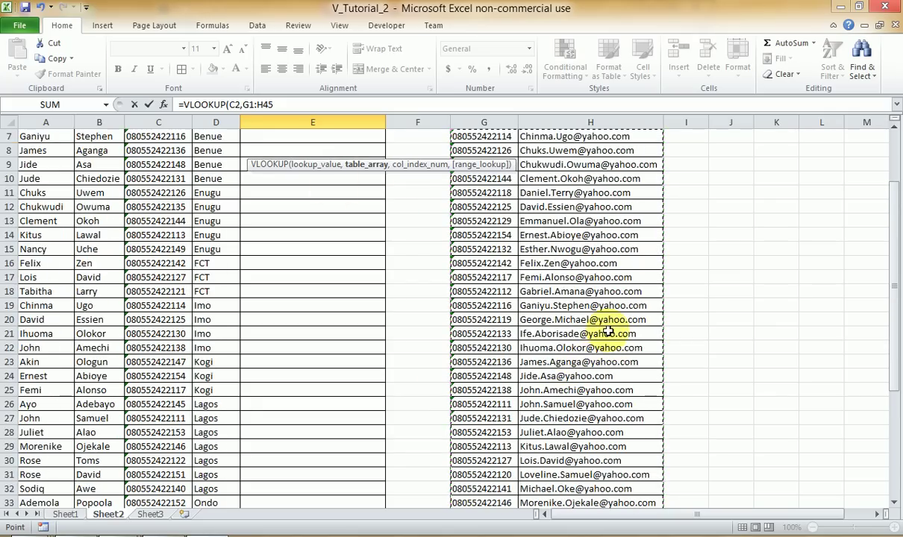
scroll(608, 332, up, 5)
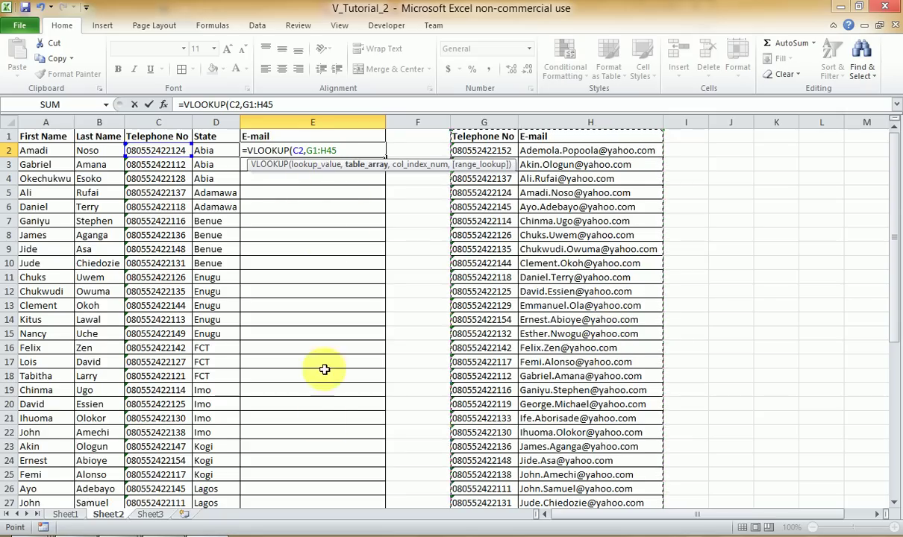
scroll(325, 406, down, 6)
scroll(327, 412, down, 5)
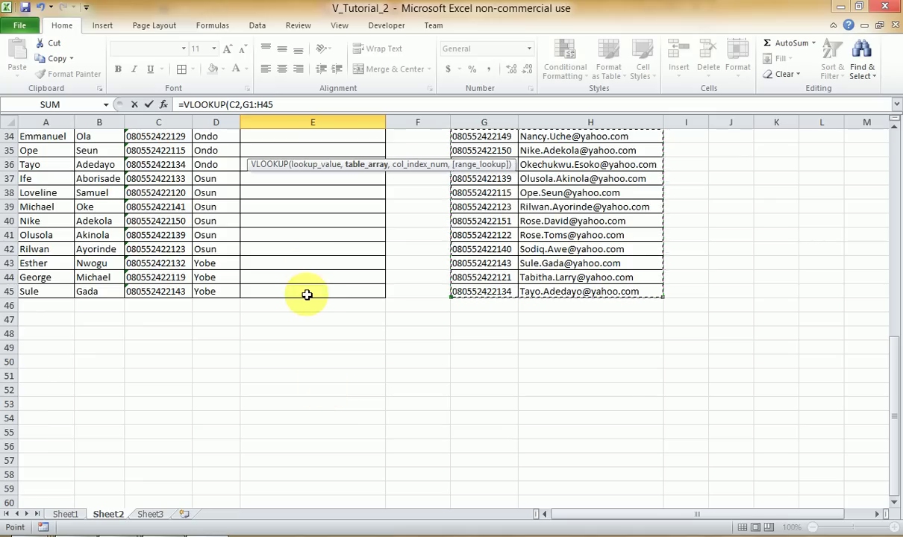
scroll(522, 269, up, 6)
scroll(540, 273, up, 5)
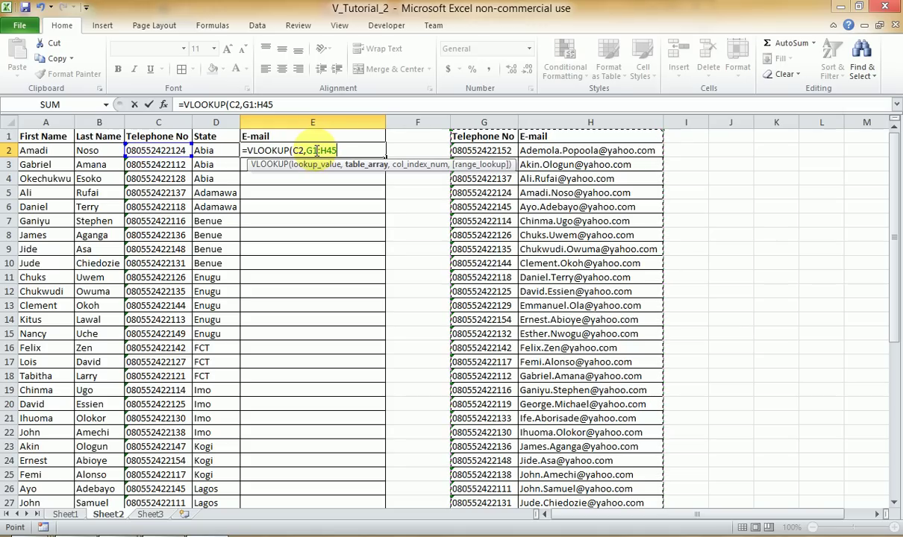
scroll(575, 216, down, 8)
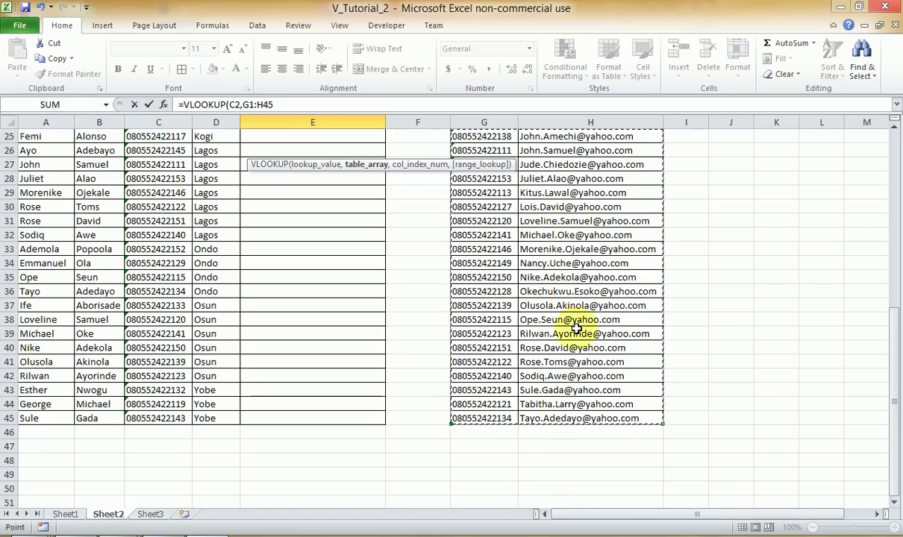
scroll(576, 326, up, 8)
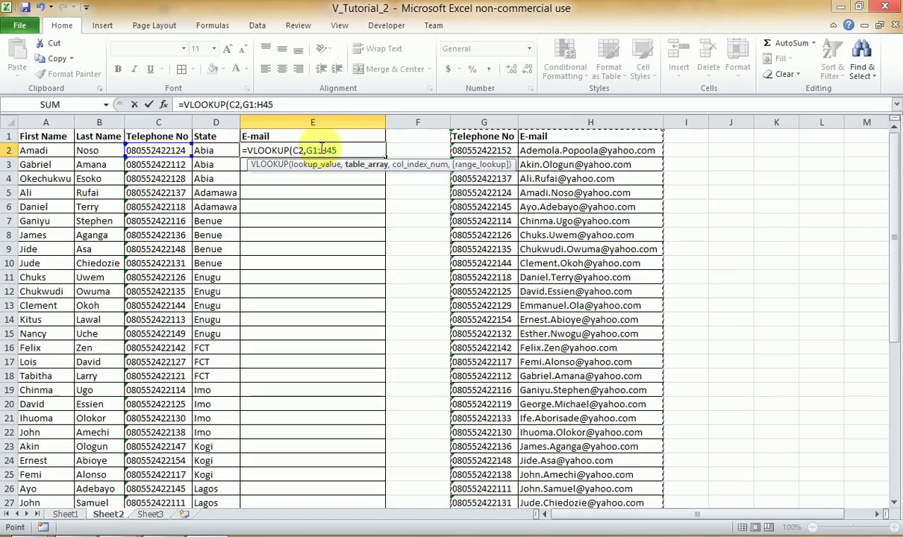
- Make the table array absolute as $G$1:$H$45 and complete the E2 formula with column index 2 and FALSE for an exact match
key(F4)
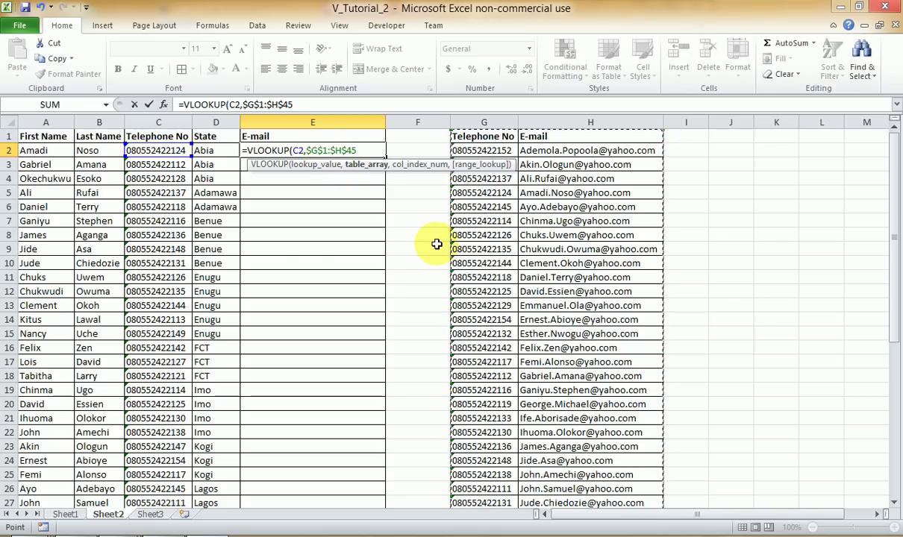
text(,2)
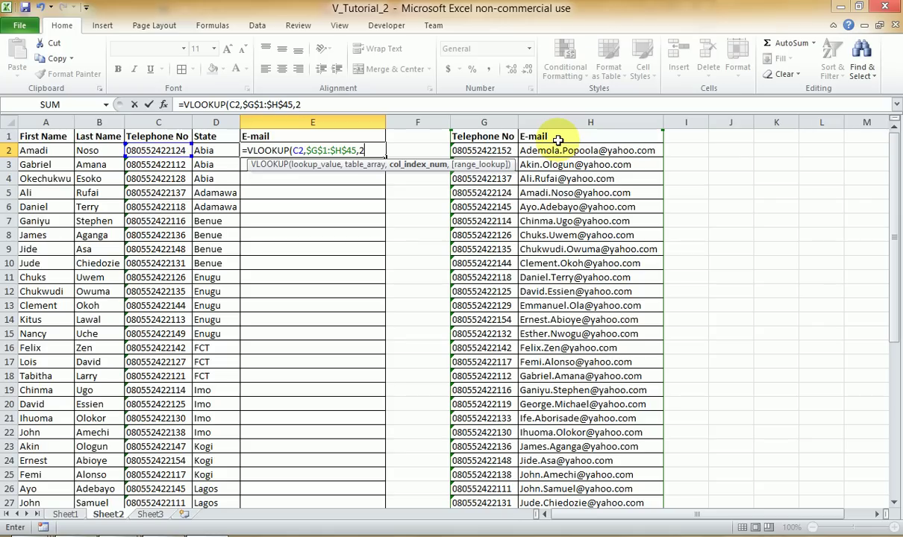
text(,false)
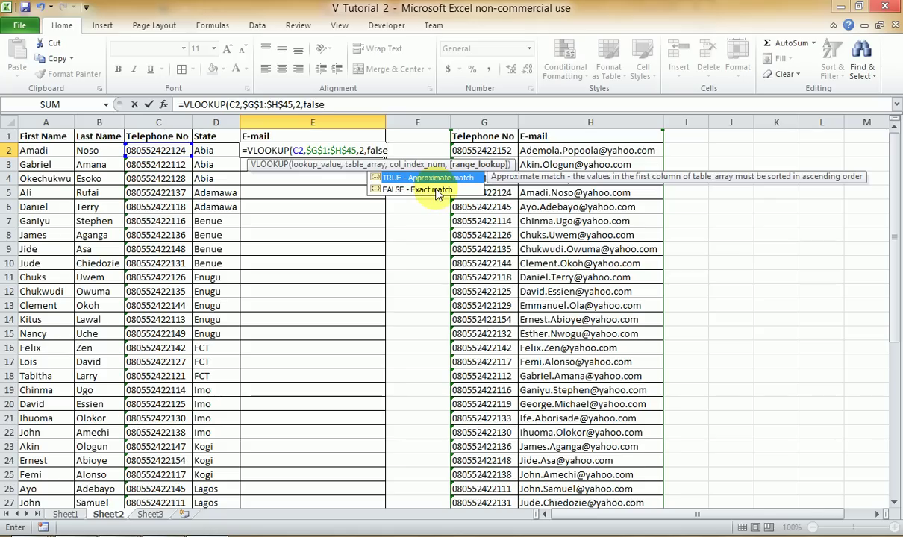
text())
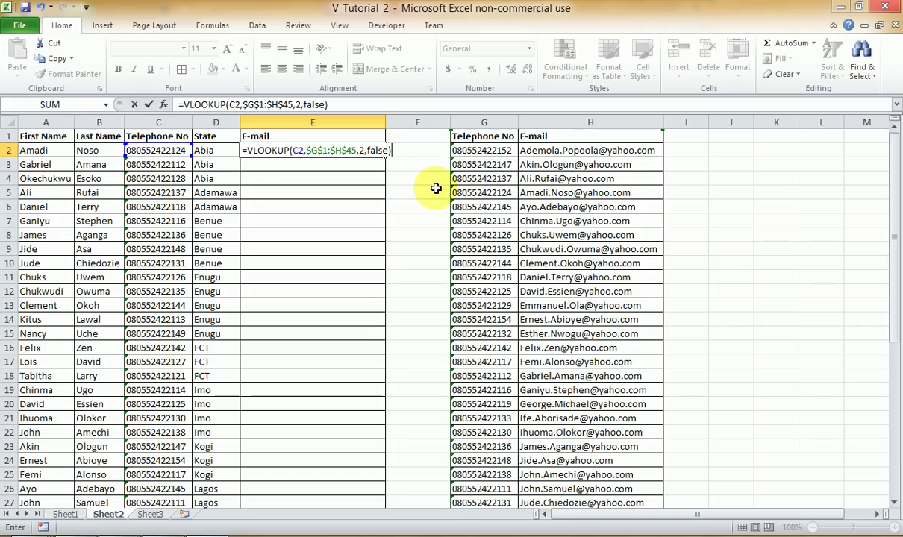
key(Return)
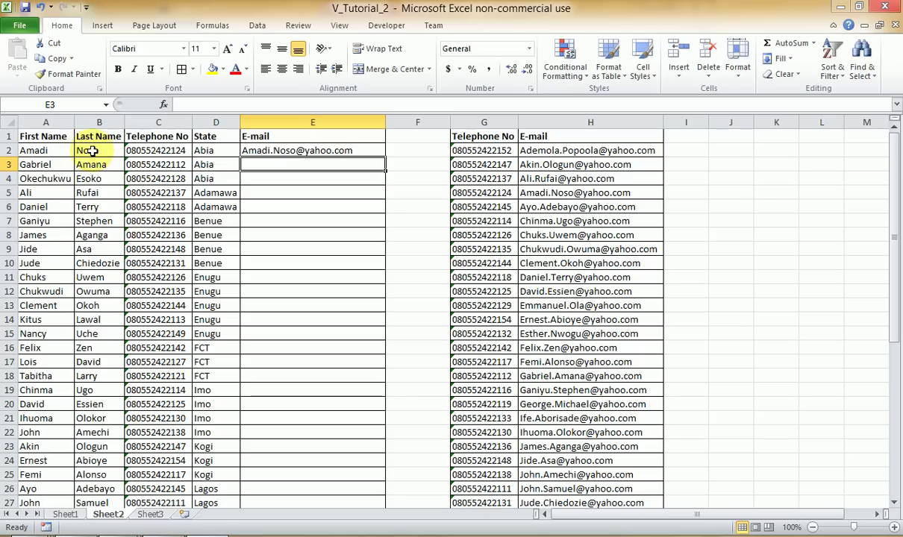
- Fill the VLOOKUP formula from E2 down to E45 and check the formula in E45
click(298, 150)
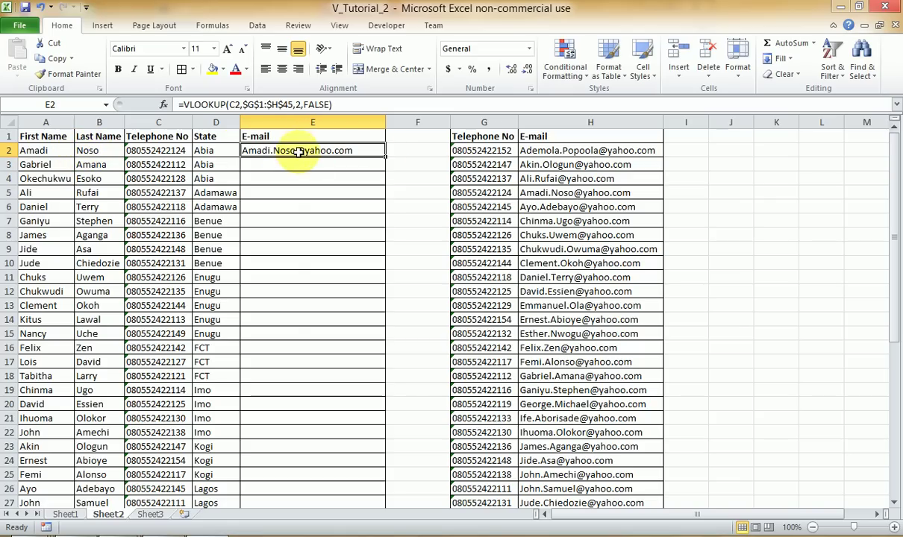
double_click(385, 157)
scroll(389, 270, down, 14)
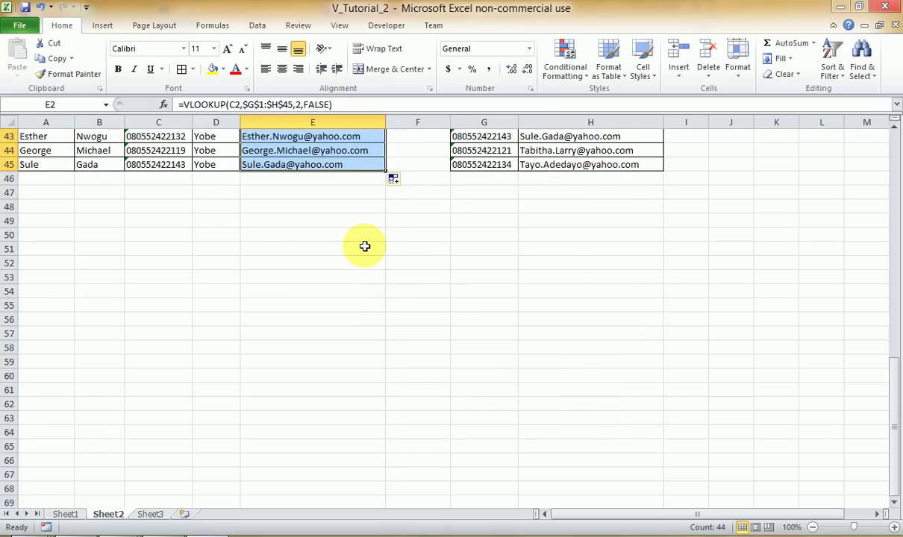
scroll(365, 247, up, 2)
click(283, 249)
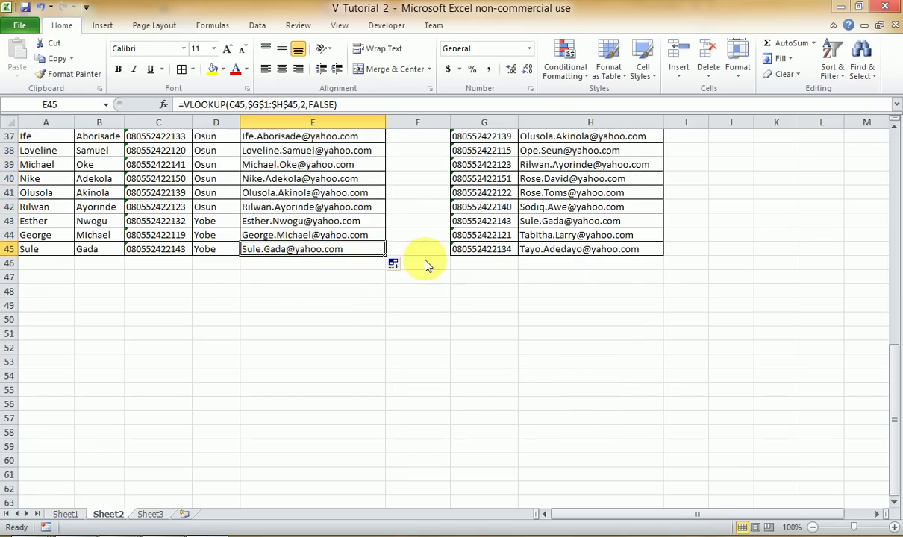
scroll(427, 265, up, 12)
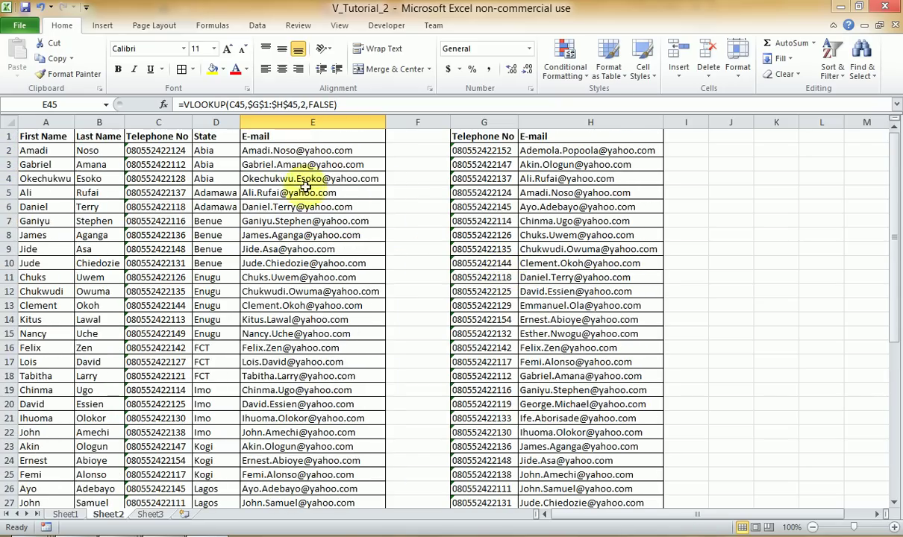
- Compare the lookup formula in E2 with the plain e-mail entry in H2
click(298, 148)
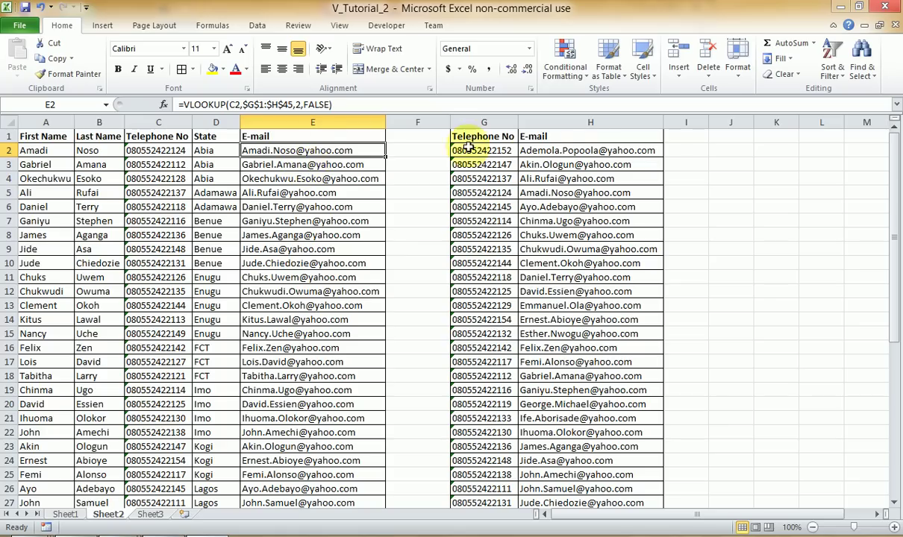
click(562, 151)
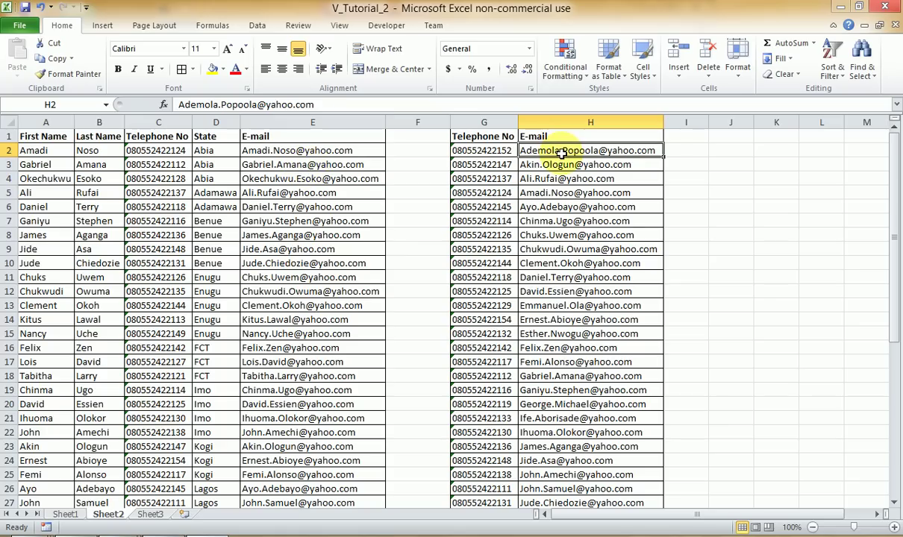
click(270, 152)
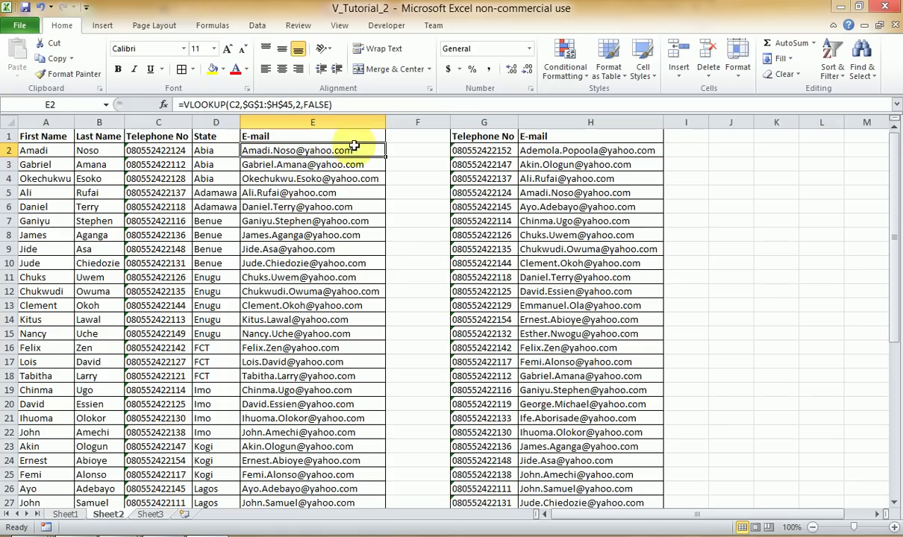
click(539, 150)
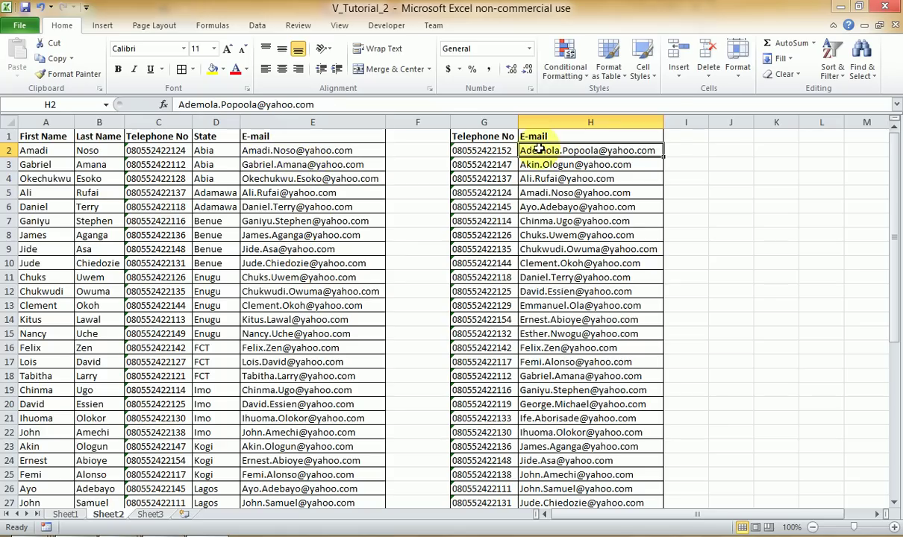
click(286, 152)
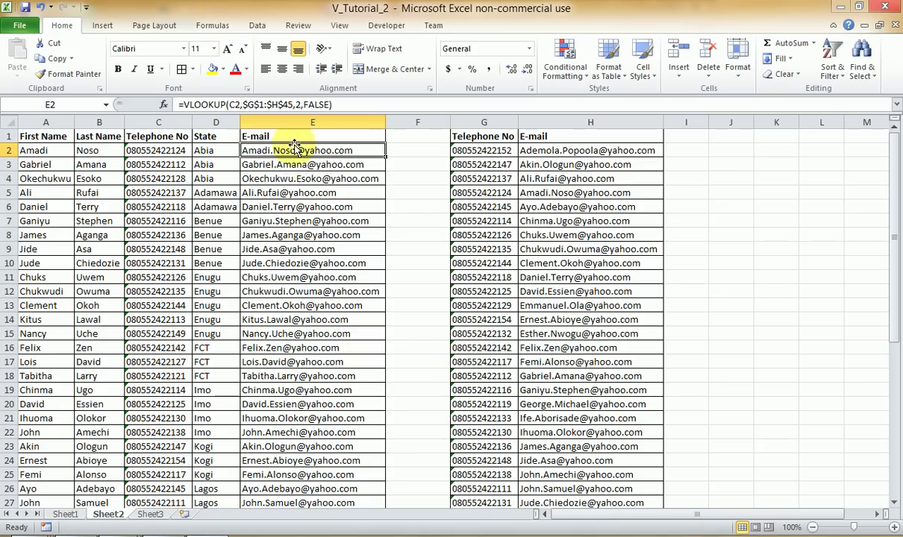
- Replace the VLOOKUP formulas in E2:E45 with their static values by copying the range and pasting values in place
click(539, 154)
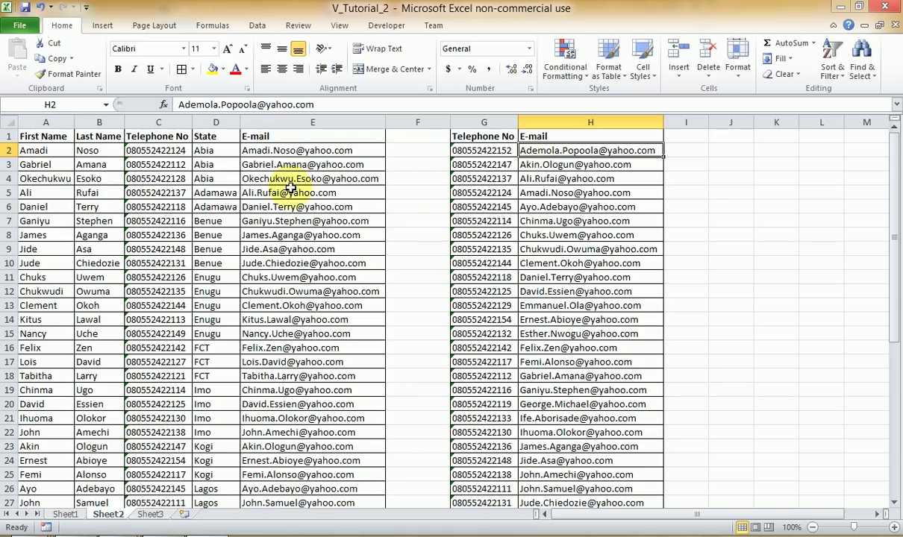
click(286, 149)
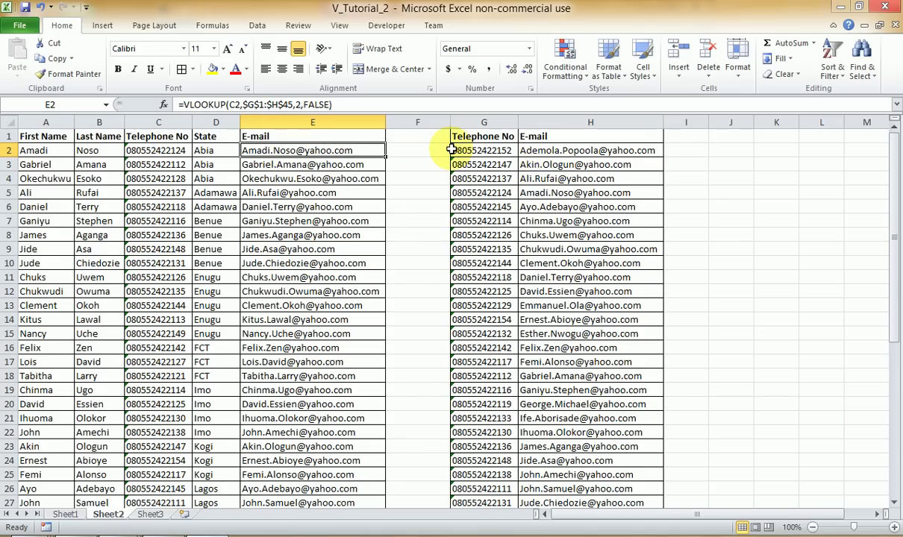
key(ctrl+shift+Down)
key(ctrl+c)
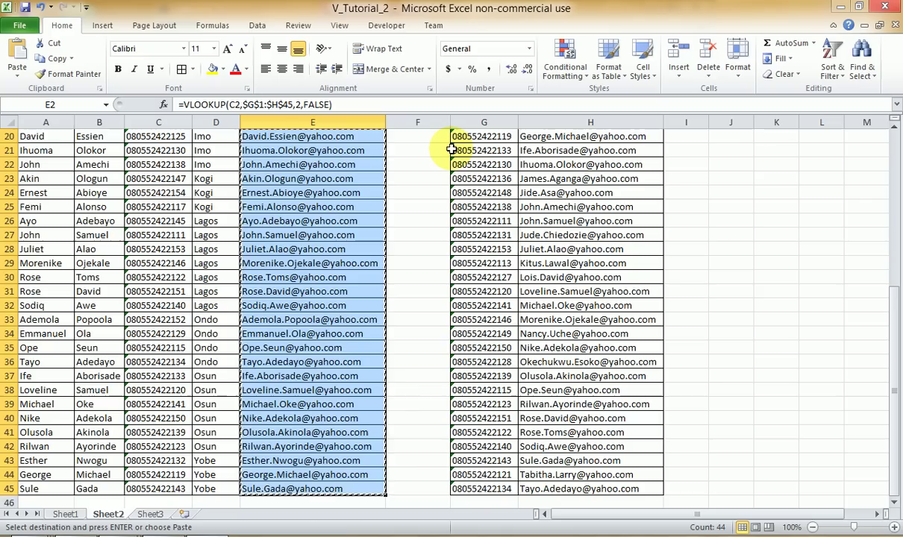
key(alt+h)
key(v)
key(v)
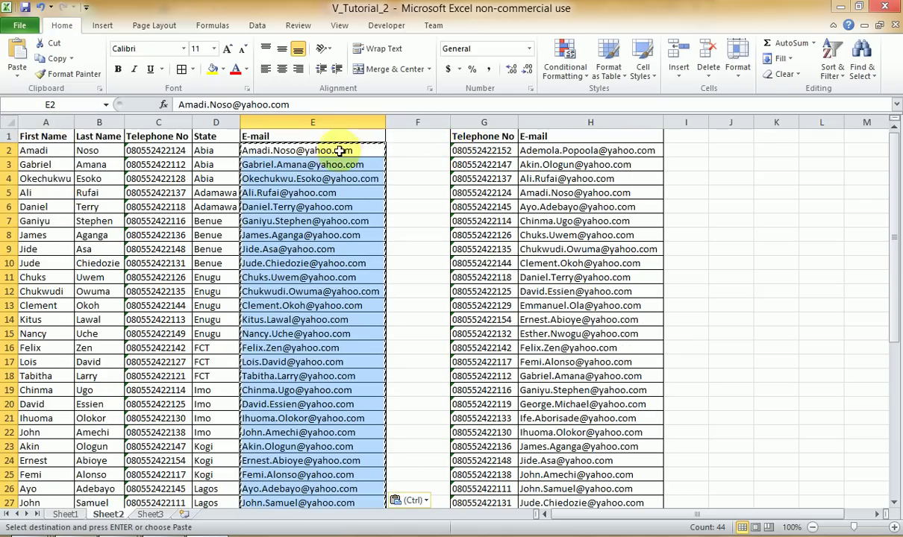
click(341, 150)
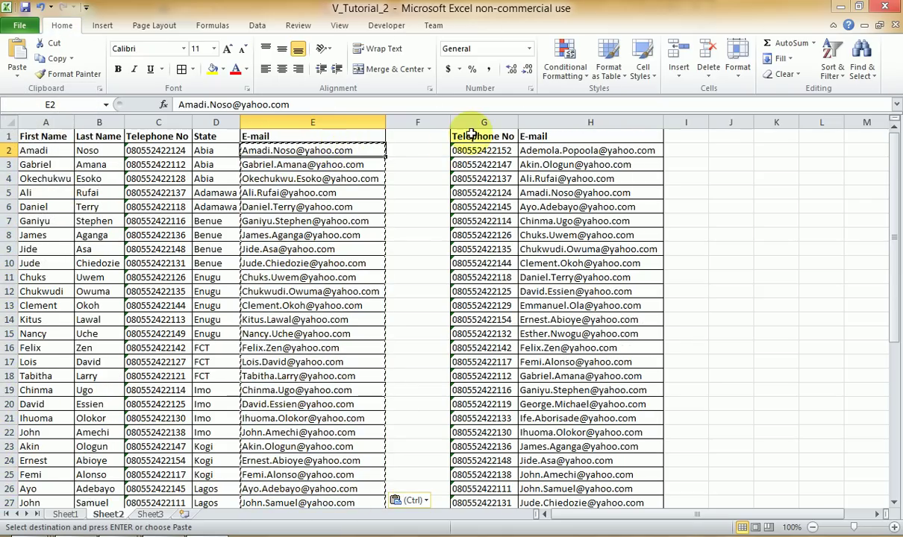
- Clear the contents of columns G and H as a test, then undo the deletion and cancel the pending copy
drag(470, 122, 613, 142)
key(Delete)
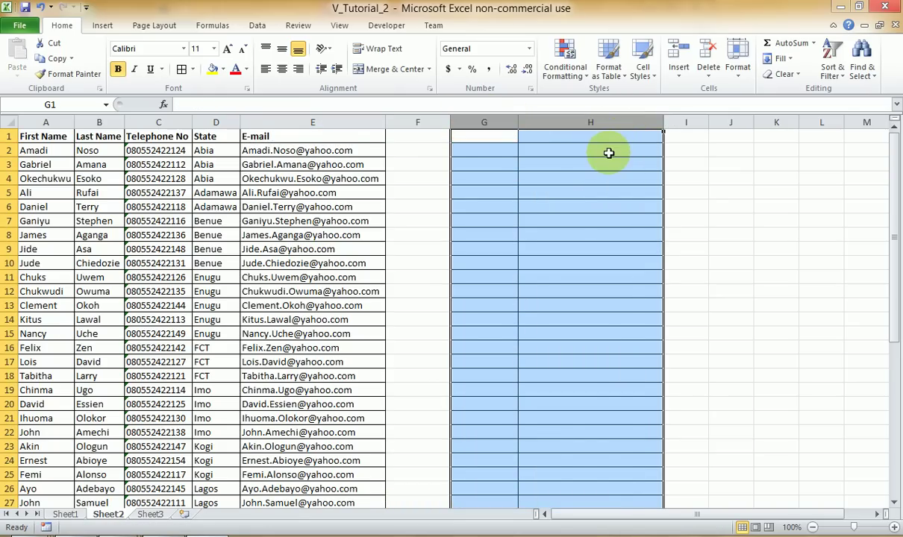
key(ctrl+z)
click(407, 165)
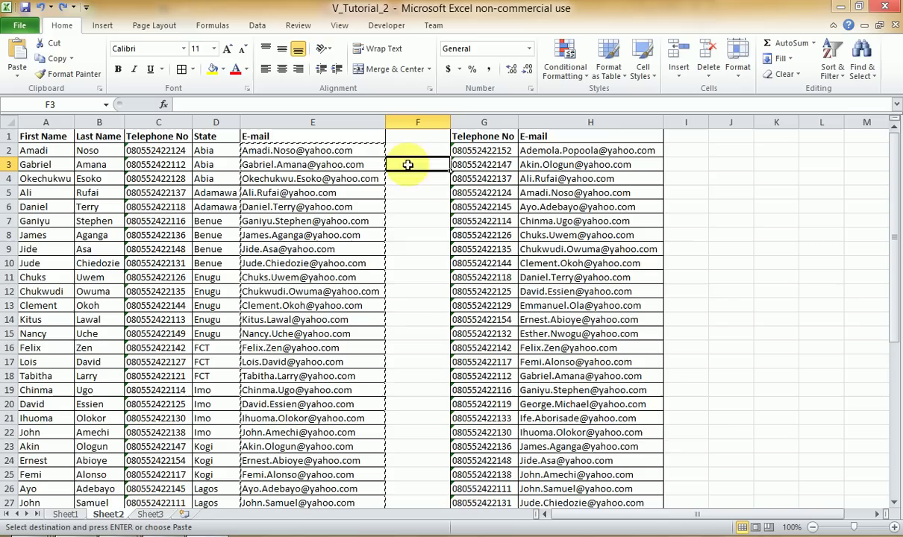
key(Escape)
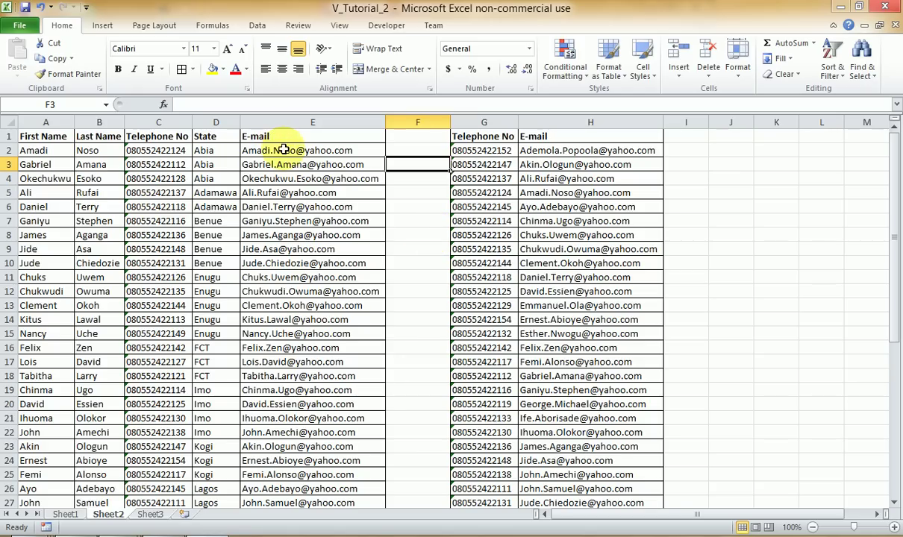
- Review the main table's E-mail entry in E2 against the Telephone No and E-mail lookup table in columns G and H
drag(47, 139, 340, 179)
click(309, 152)
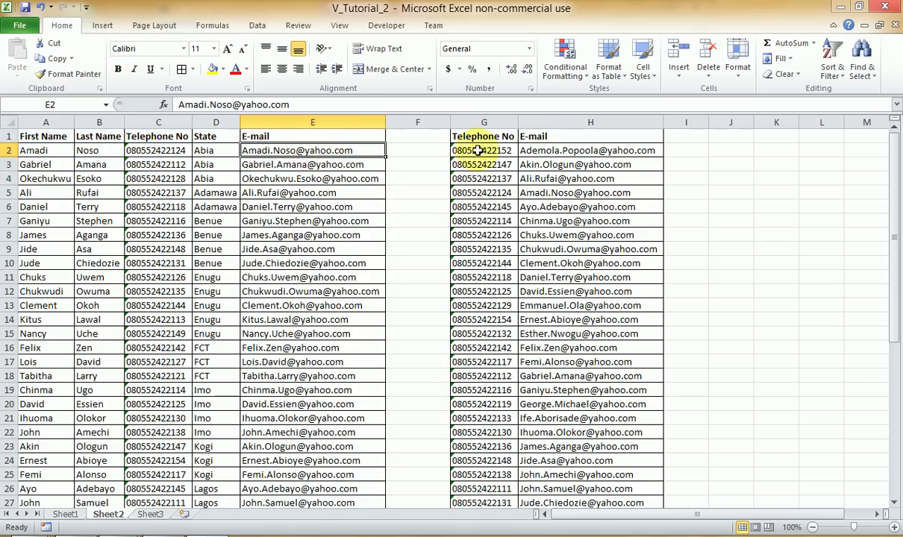
drag(486, 134, 575, 275)
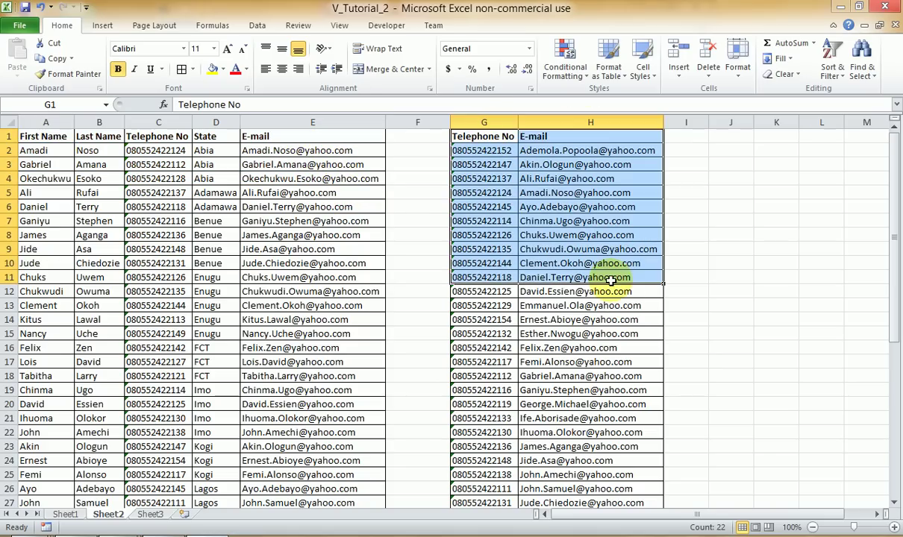